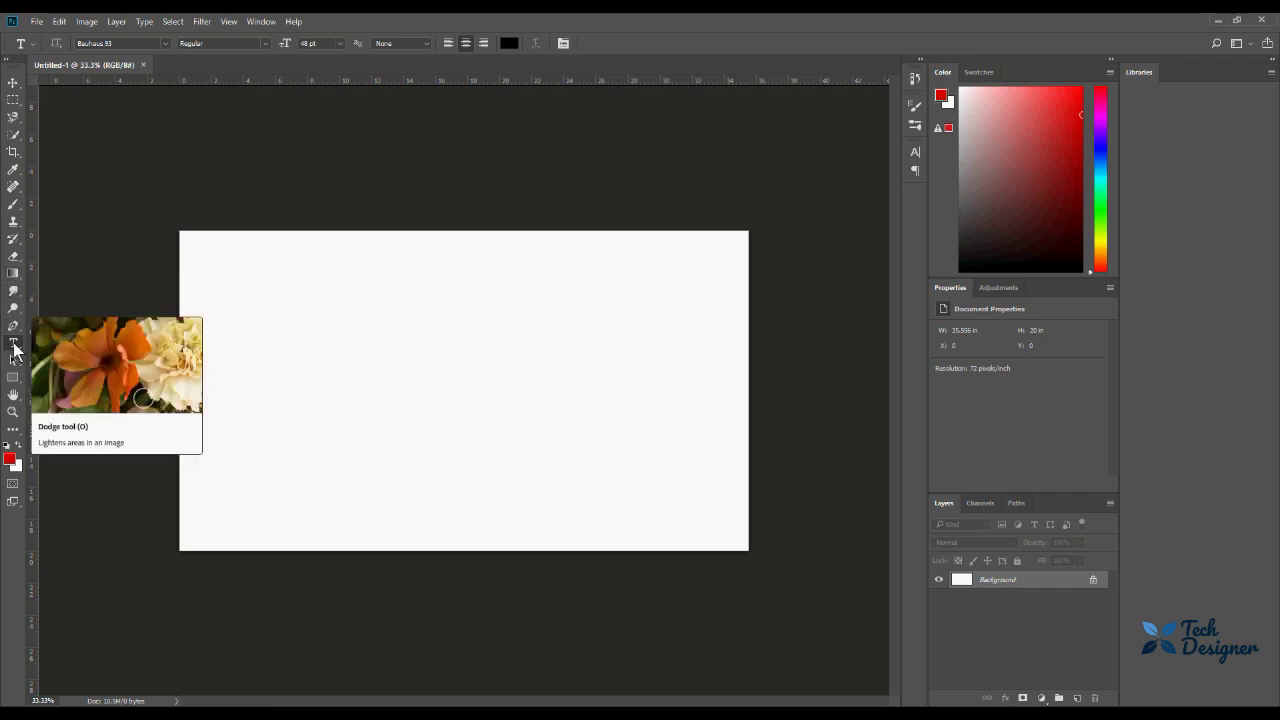
Draw a wide rectangle band across the canvas middle and fill it dark blue
left_click(13, 380)
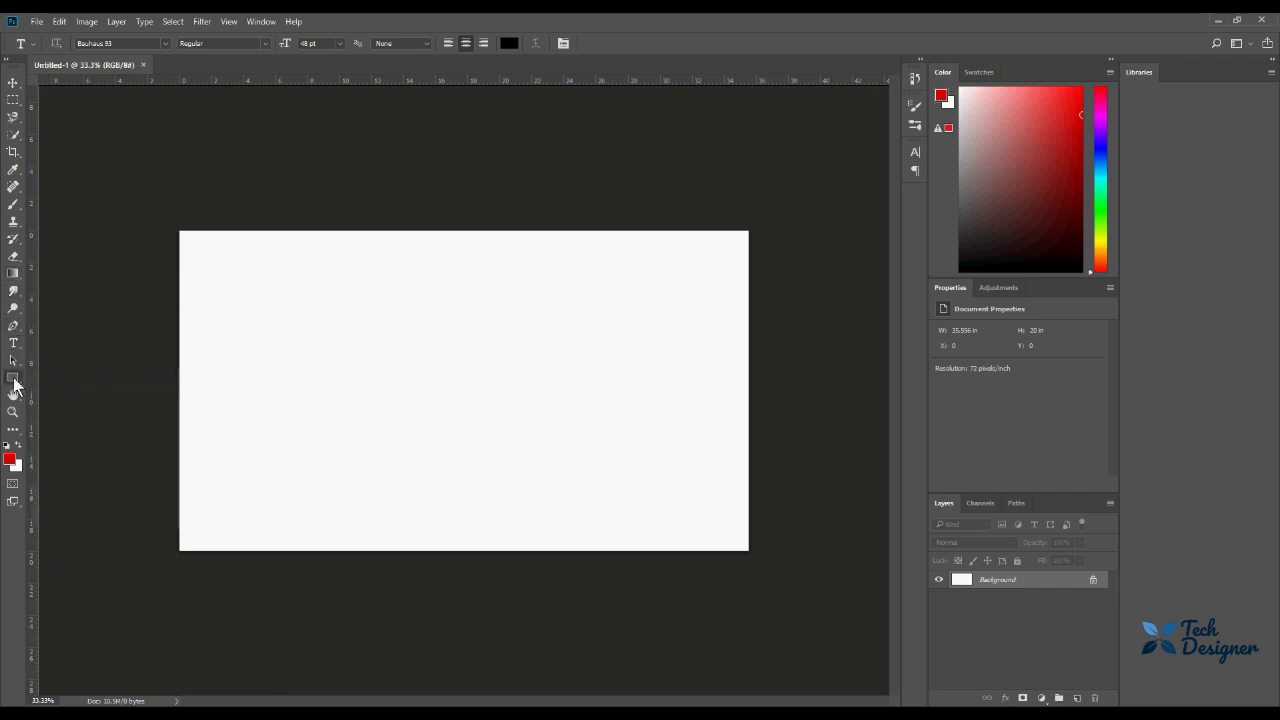
mouse_move(149, 293)
left_mouse_down()
mouse_move(359, 397)
mouse_move(711, 434)
mouse_move(783, 457)
mouse_move(784, 470)
left_mouse_up()
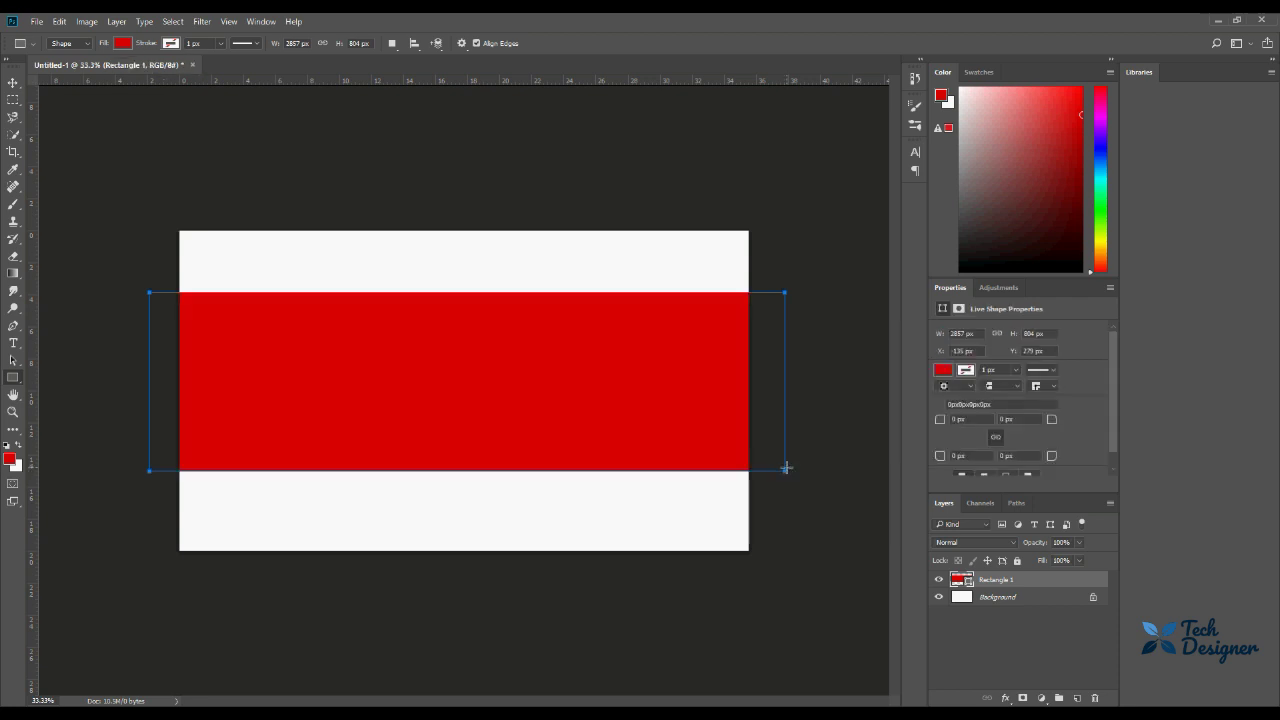
left_click(1101, 161)
left_click_drag(1068, 166, 1069, 188)
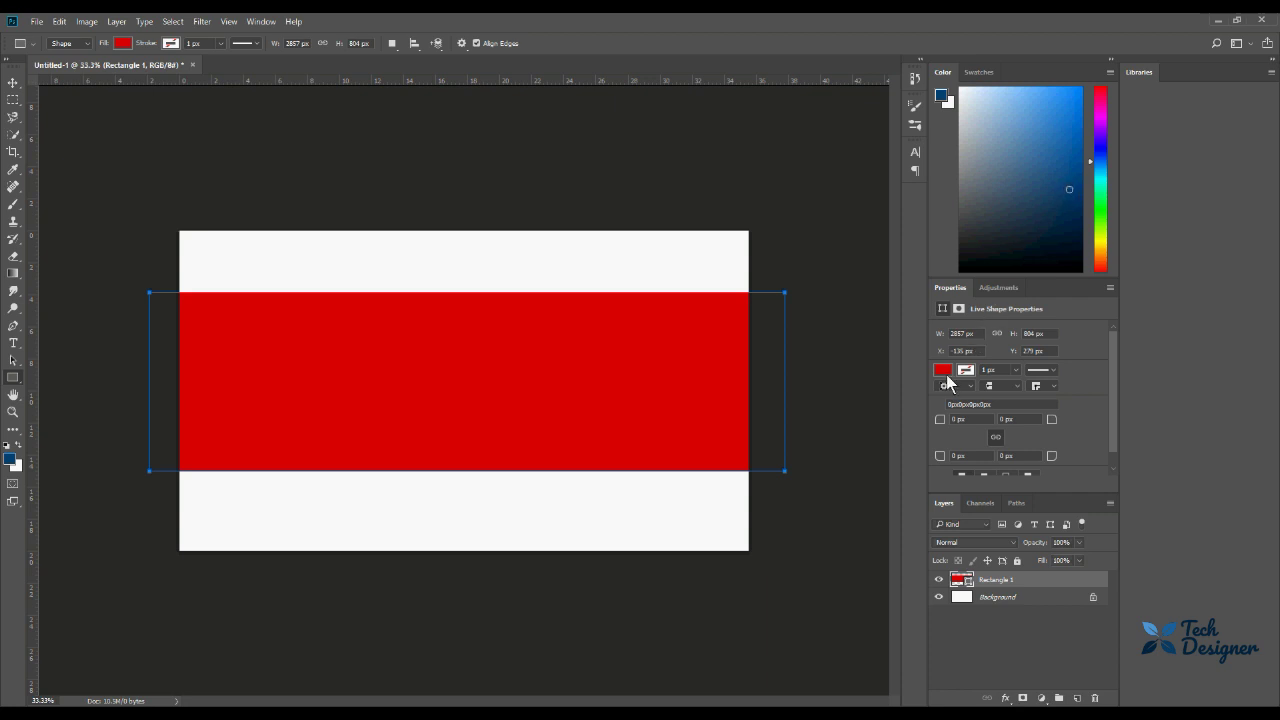
left_click(945, 372)
left_click(949, 438)
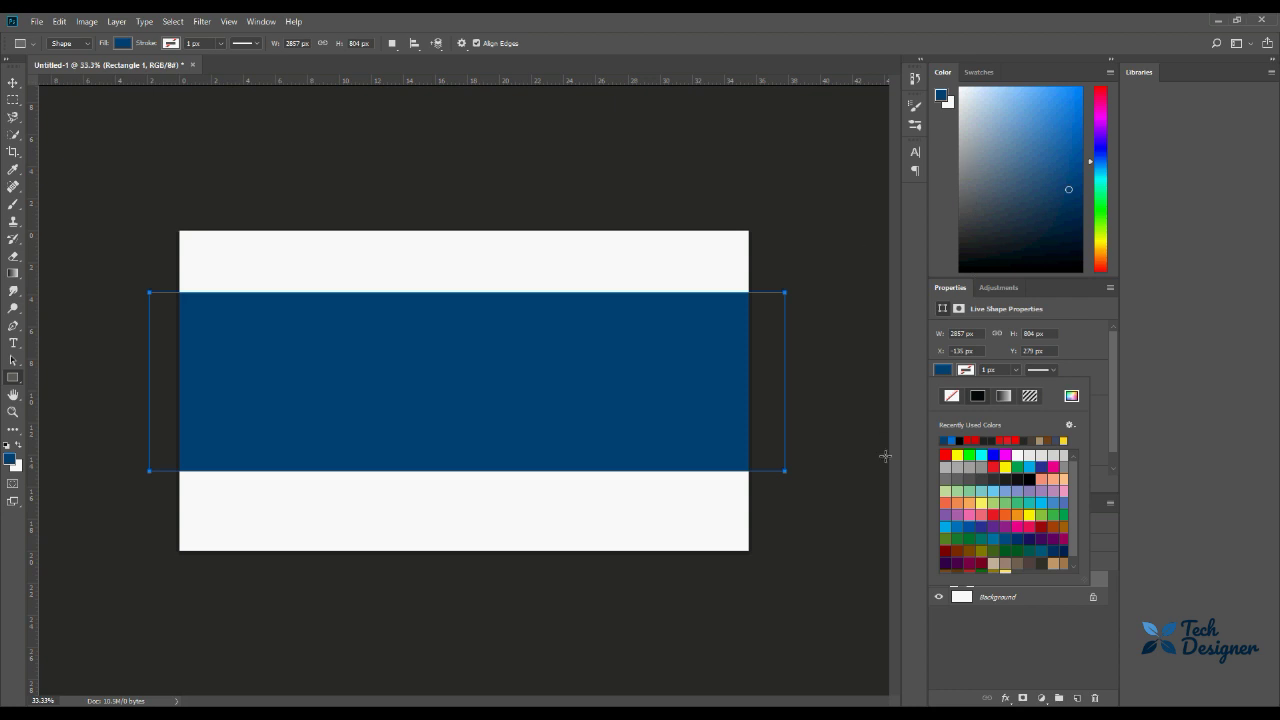
left_click(944, 373)
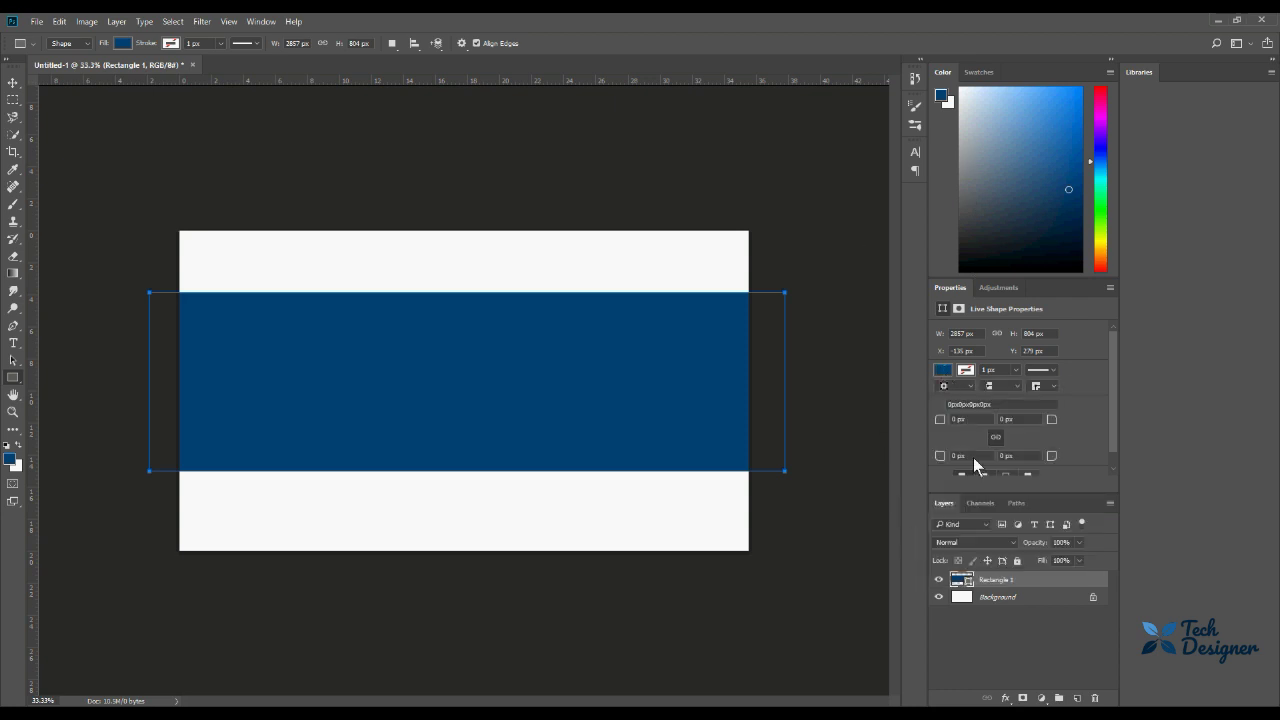
left_click(1070, 625)
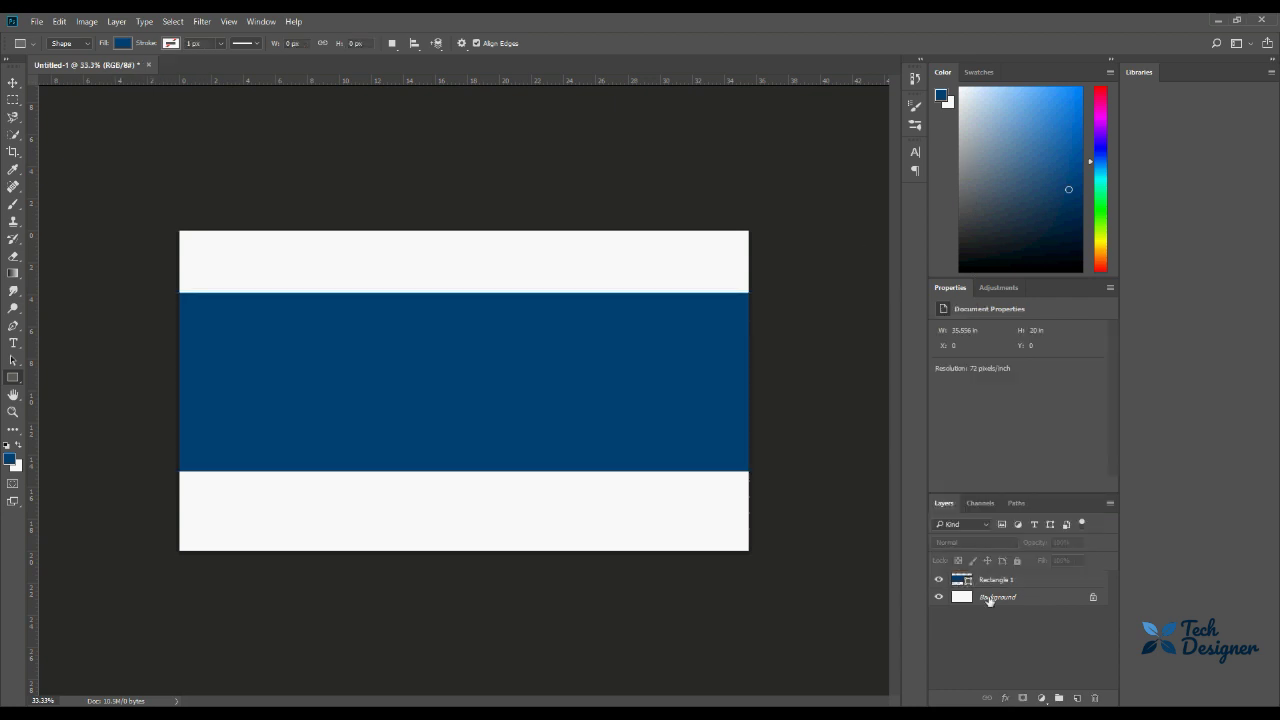
Hide the dark blue Rectangle 1 band
left_click(938, 598)
left_click(938, 598)
left_click(938, 582)
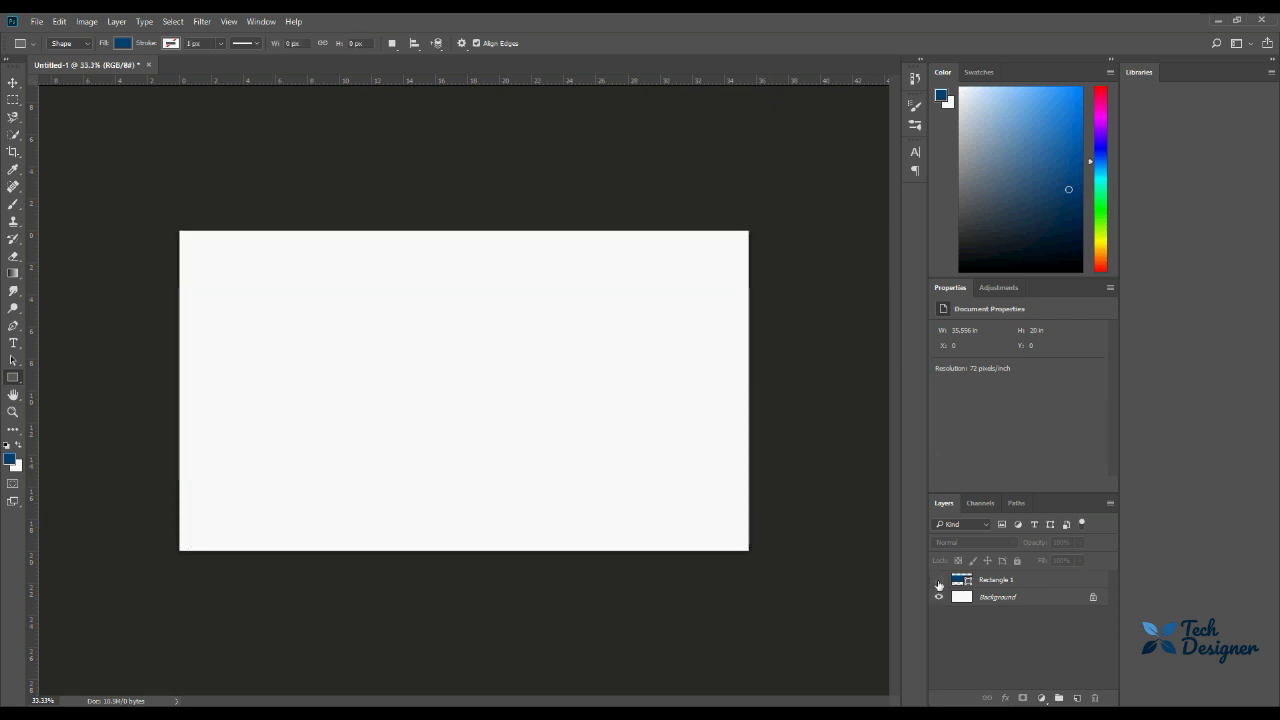
Convert the locked Background into an ordinary layer named Layer 0
double_click(1079, 598)
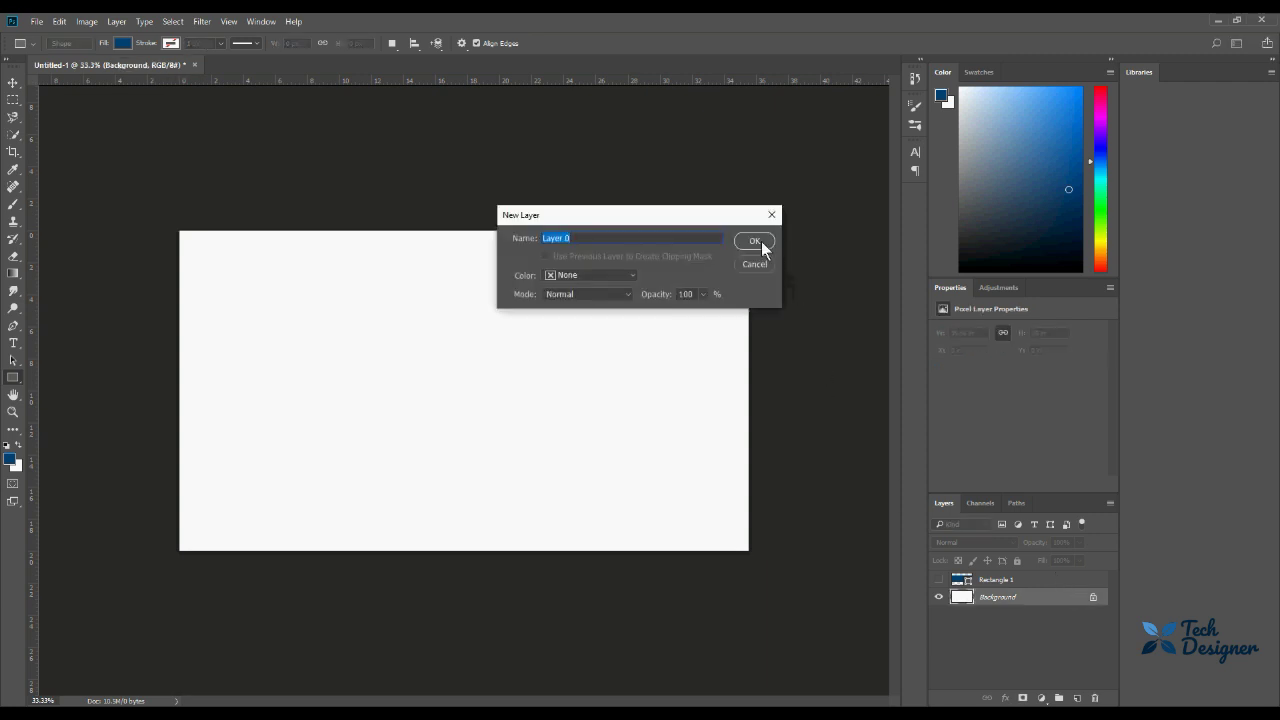
left_click(757, 241)
right_click(1024, 598)
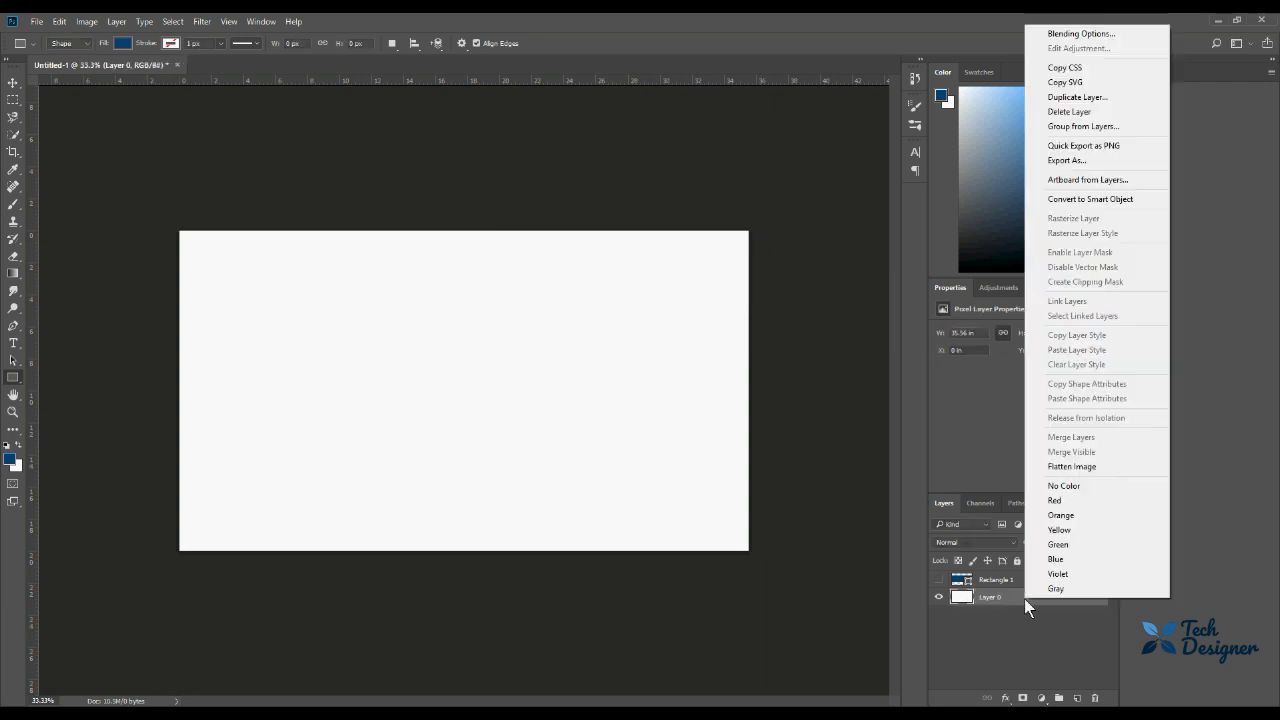
left_click(1018, 598)
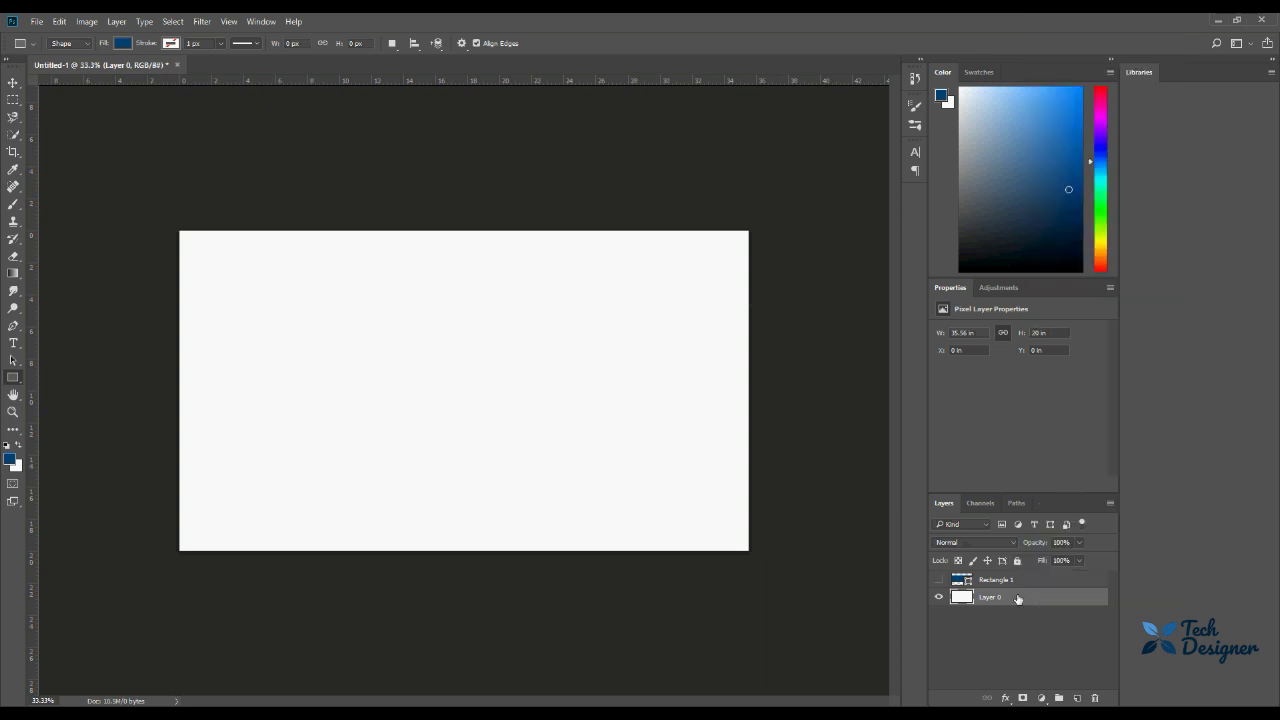
Add a 66° Gradient Overlay to Layer 0 using the Foreground to Background preset
double_click(1017, 597)
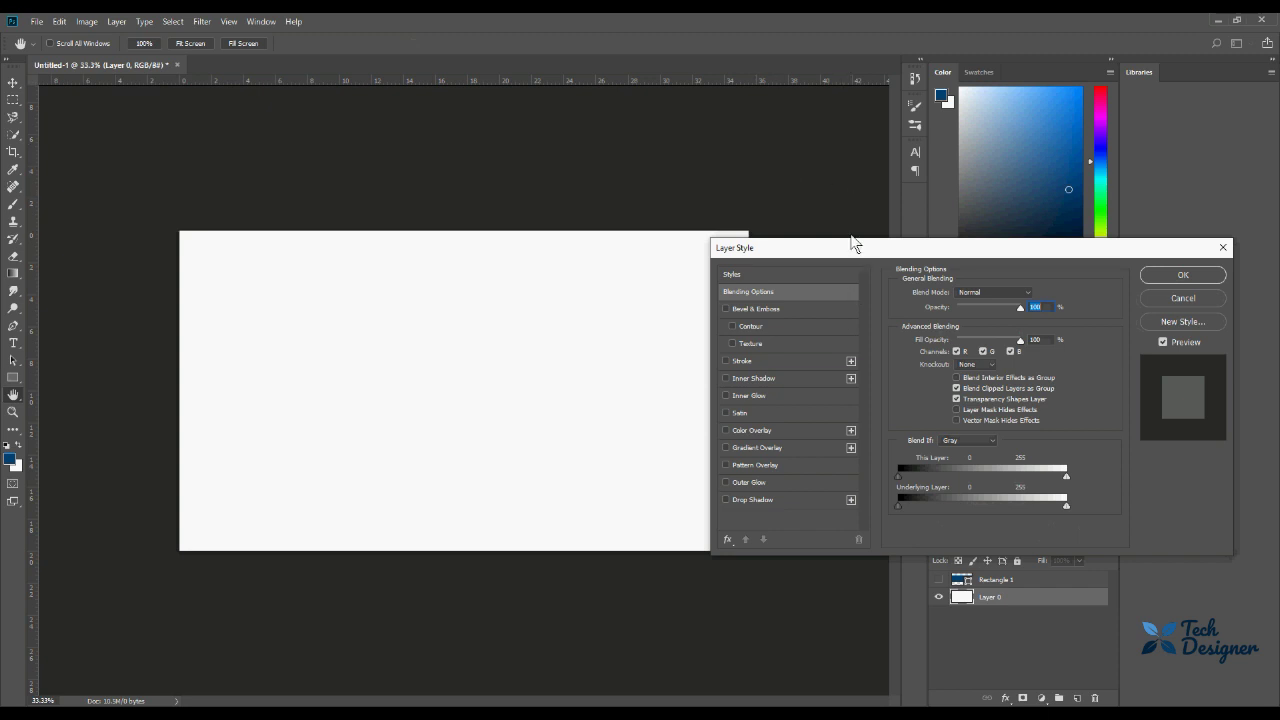
left_click(750, 448)
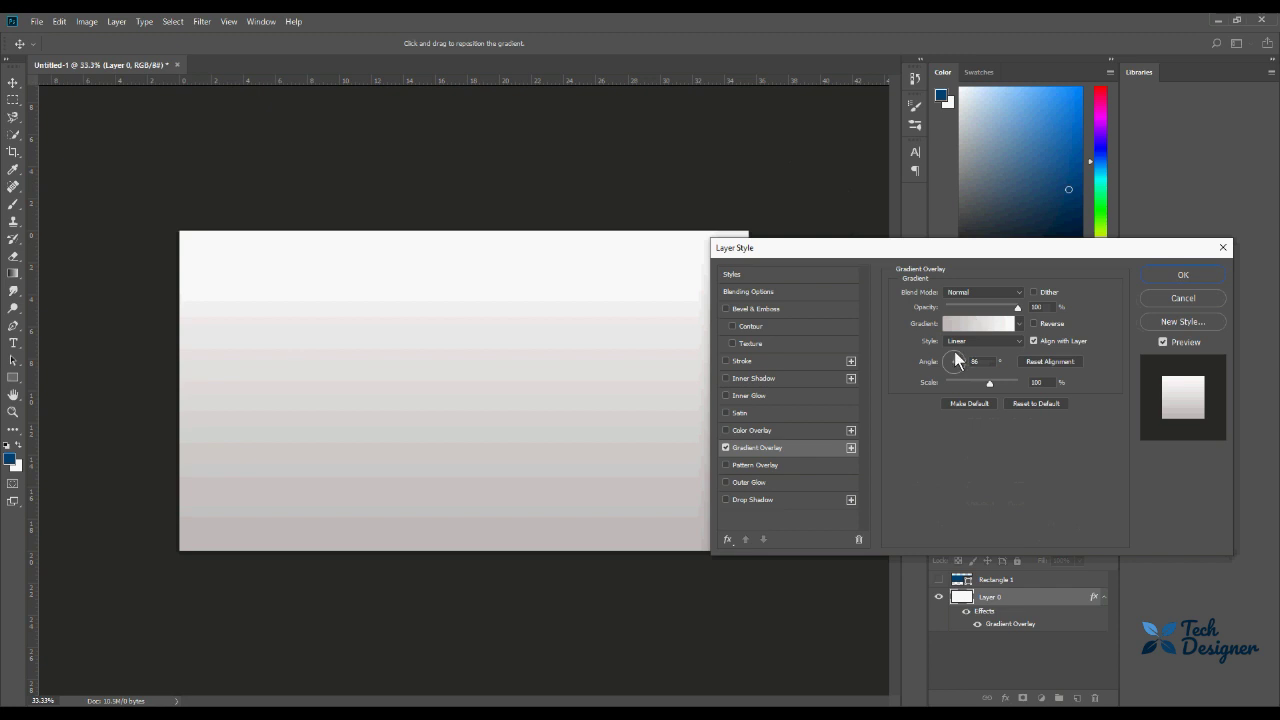
left_click_drag(956, 356, 965, 356)
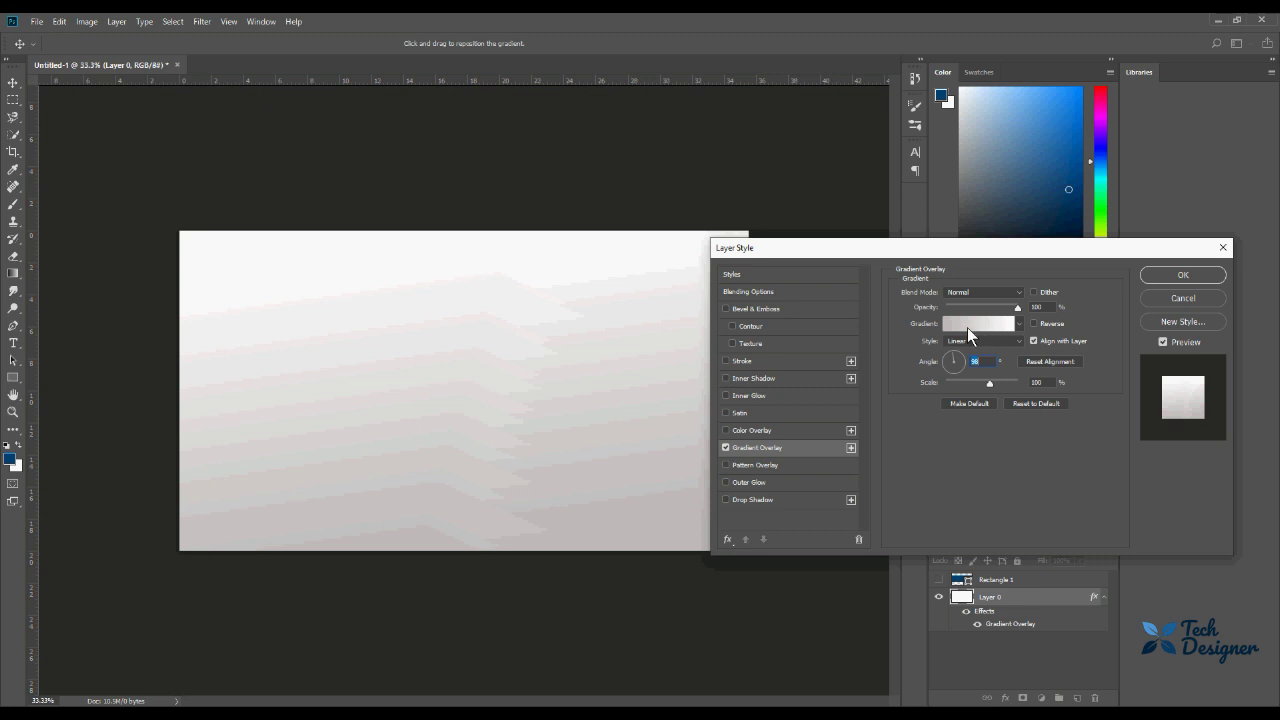
left_click(960, 324)
left_click(512, 365)
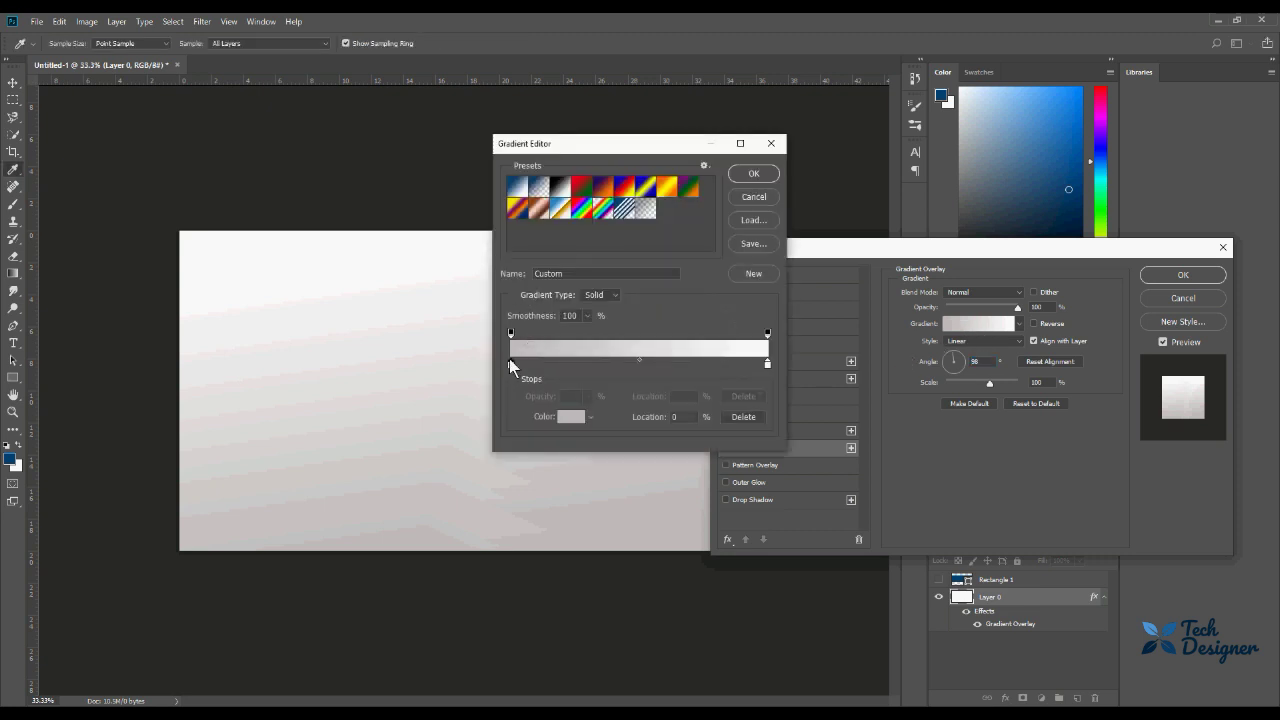
left_click(521, 190)
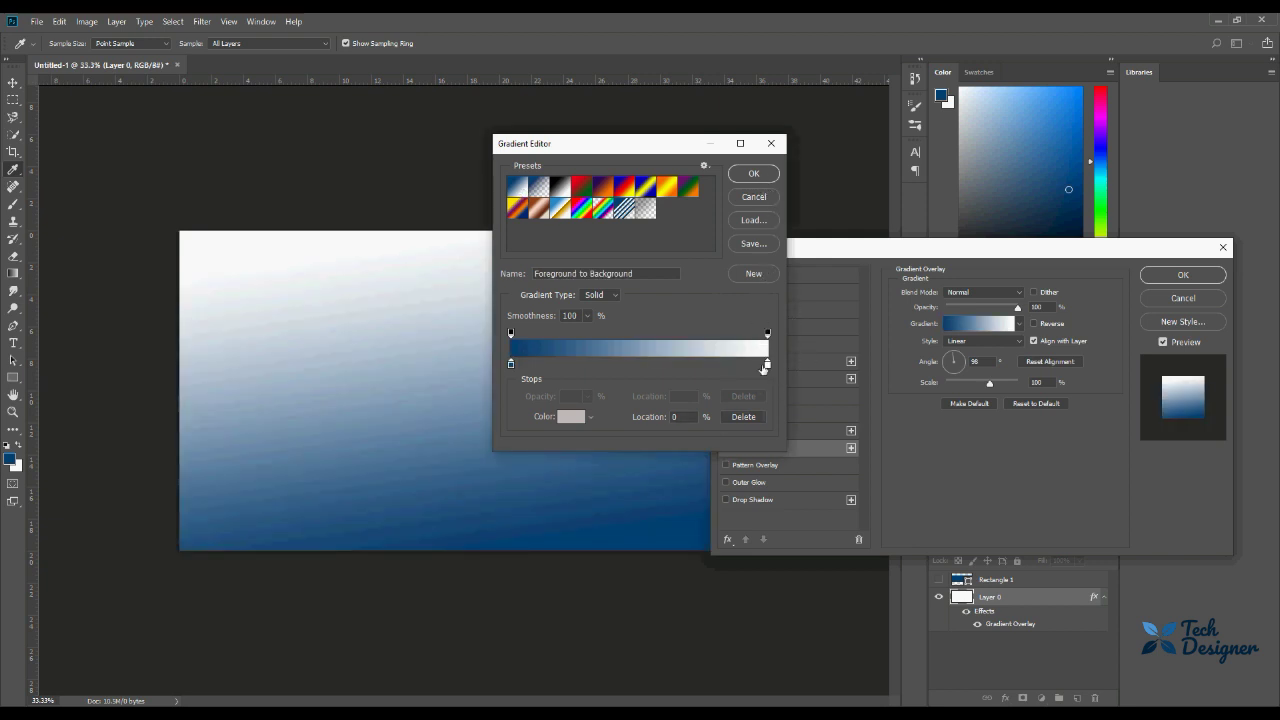
Add a white middle stop and a #668df2 end stop to the gradient, then apply it
key("alt")
left_click(638, 365)
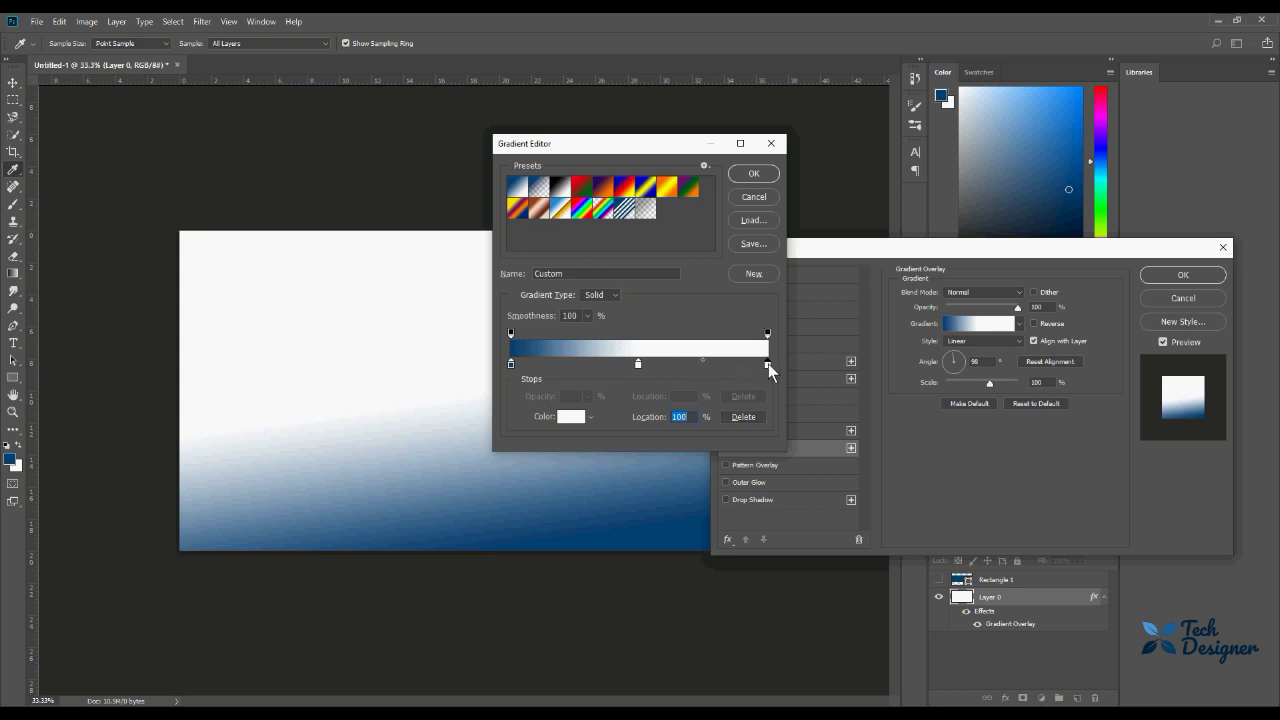
double_click(767, 364)
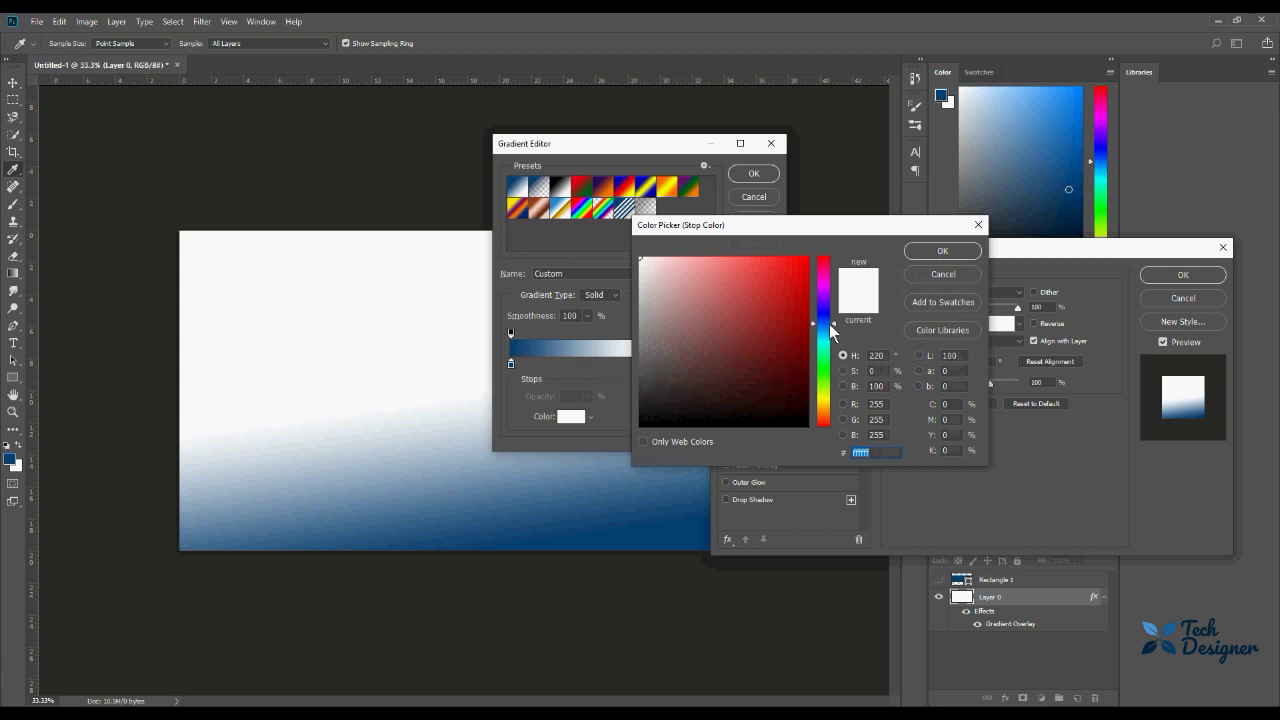
left_click_drag(827, 311, 825, 318)
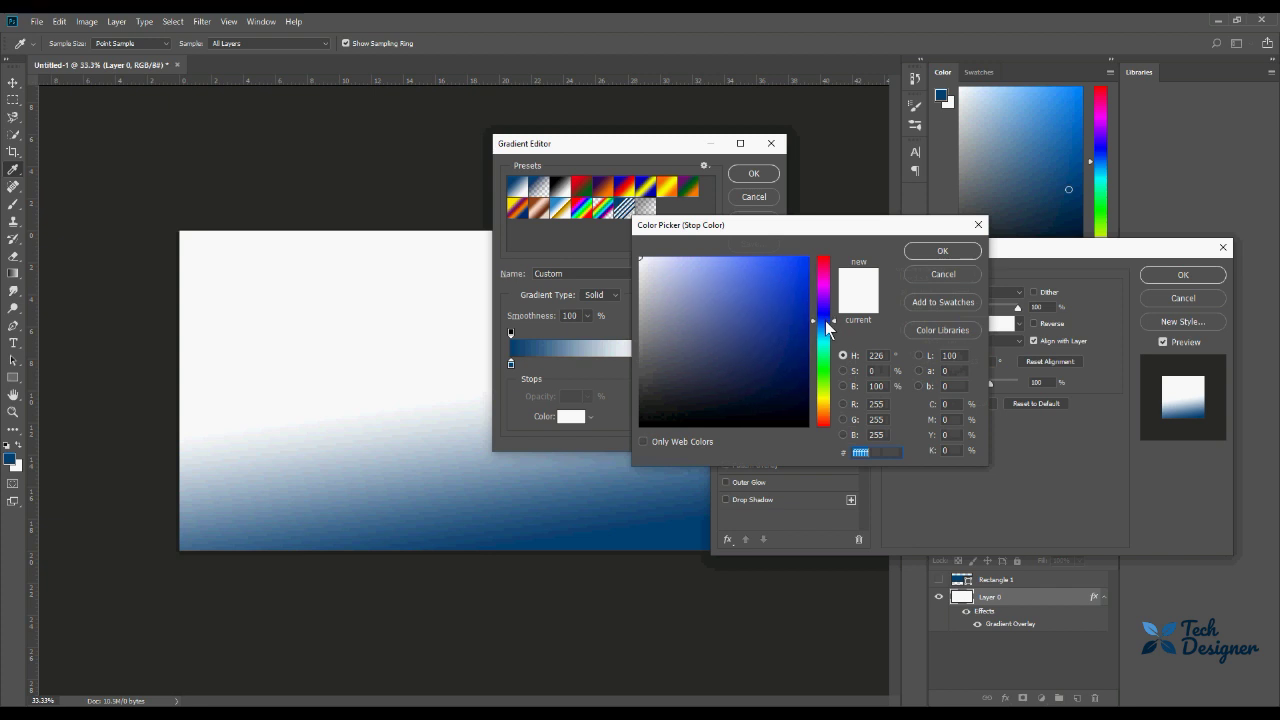
left_click(737, 263)
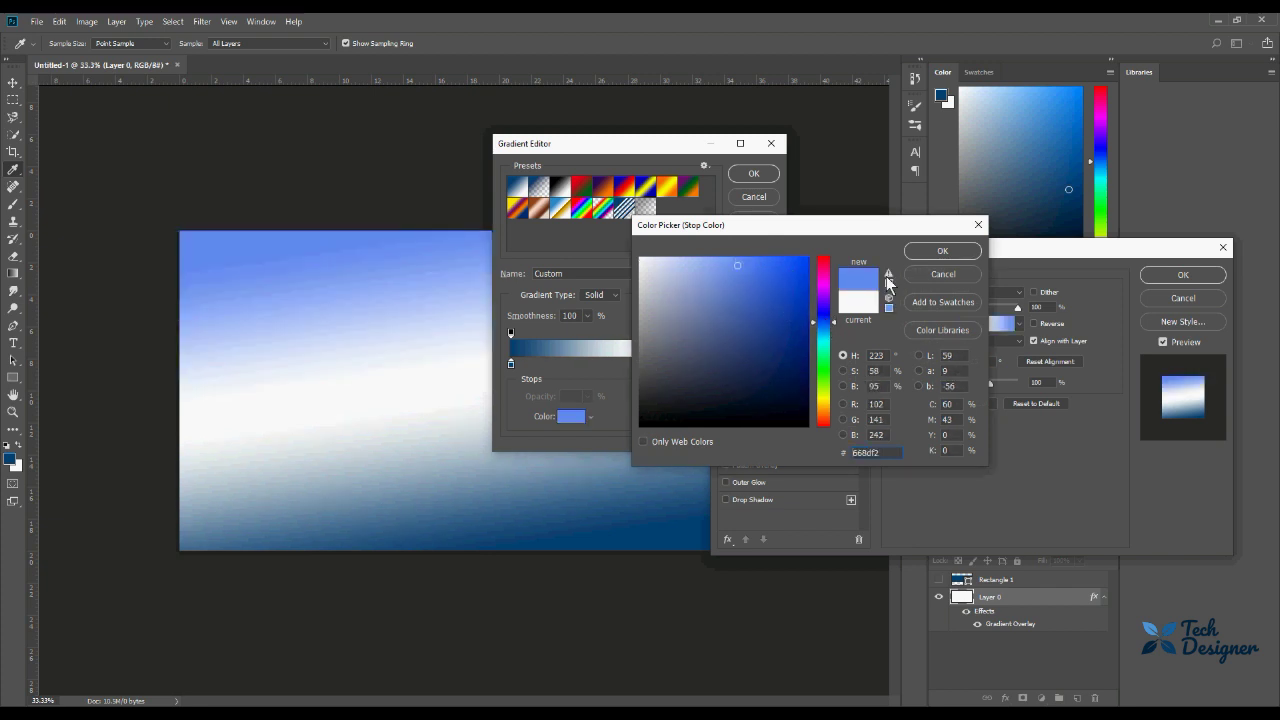
left_click(941, 251)
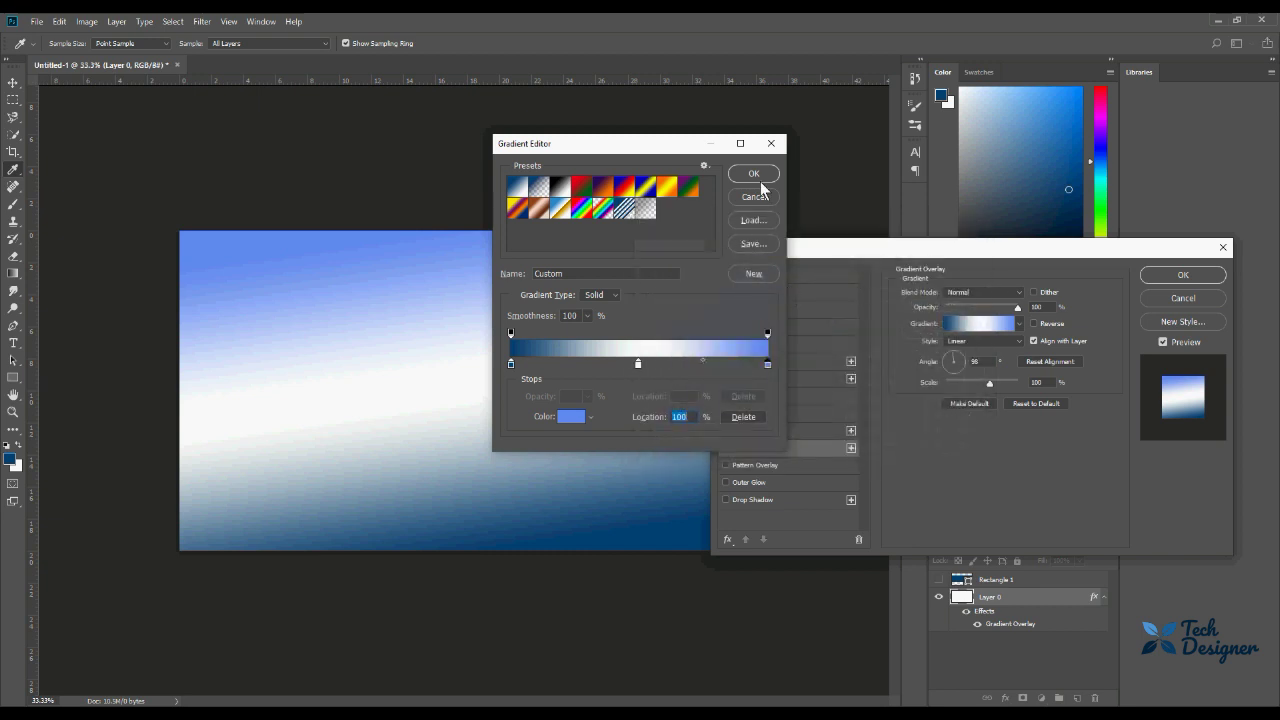
left_click(761, 183)
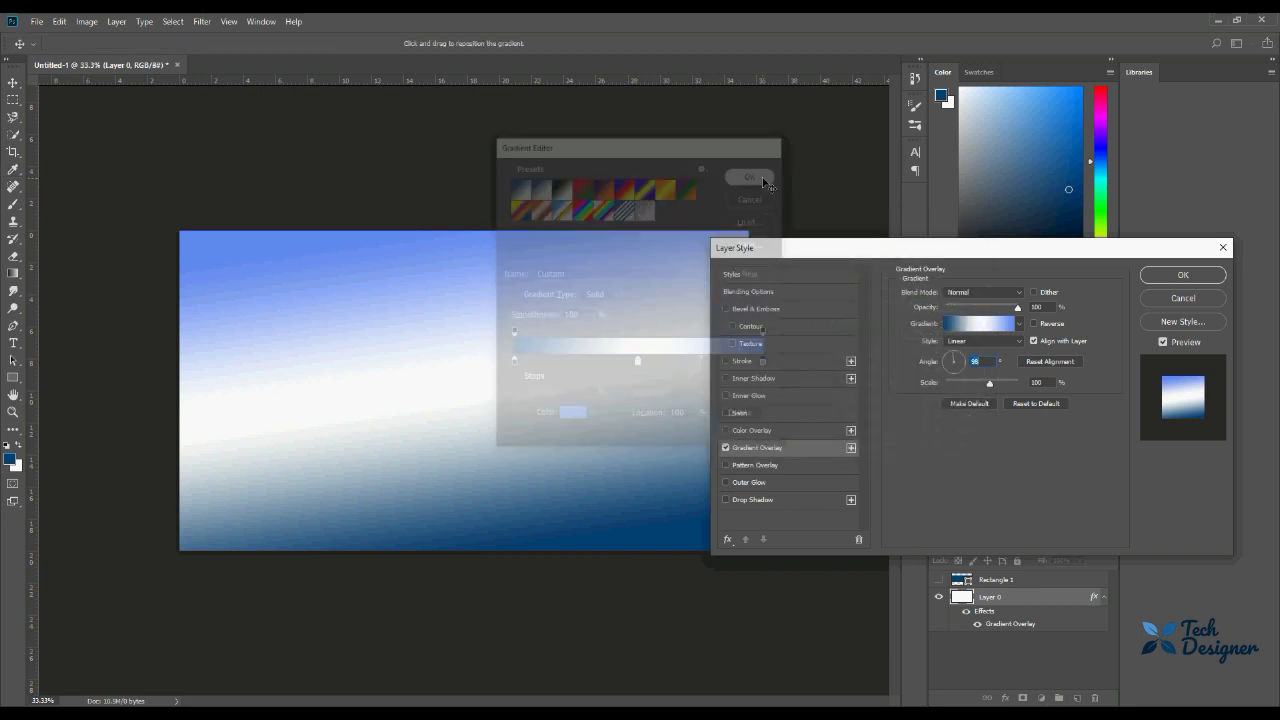
left_click(1182, 275)
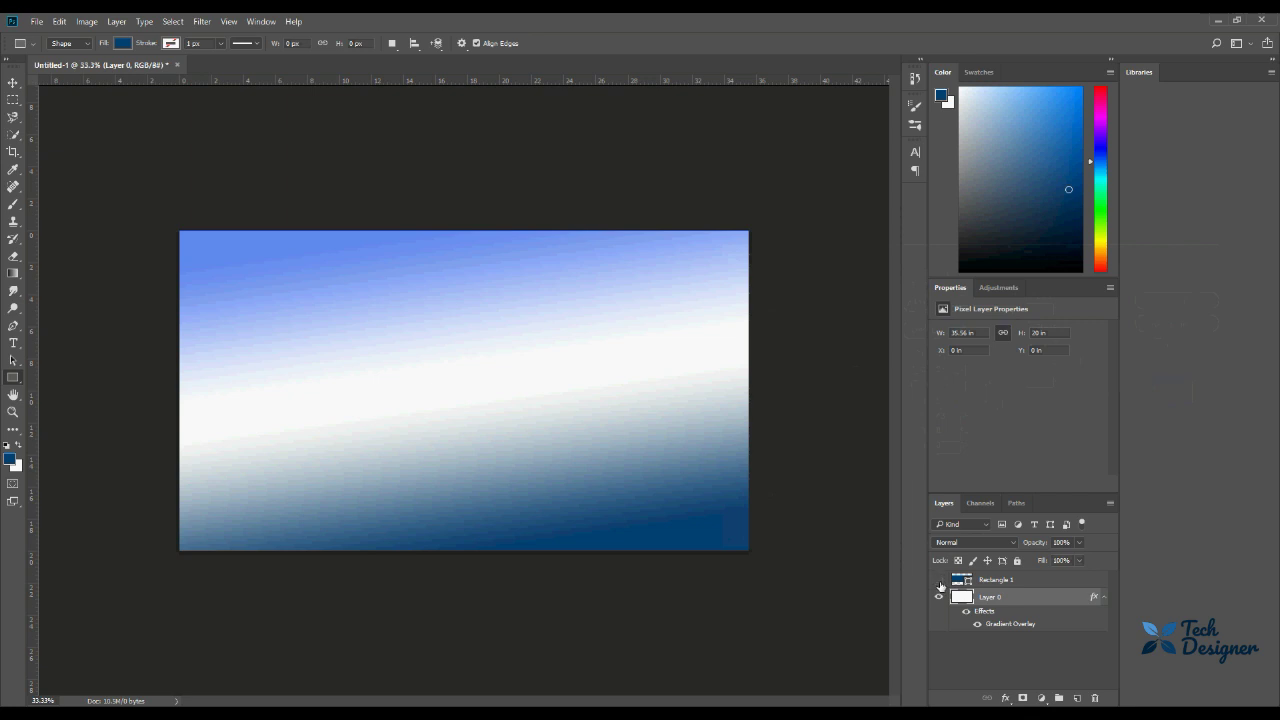
Show the band again and place vertical and horizontal guides at the canvas centre
left_click(939, 582)
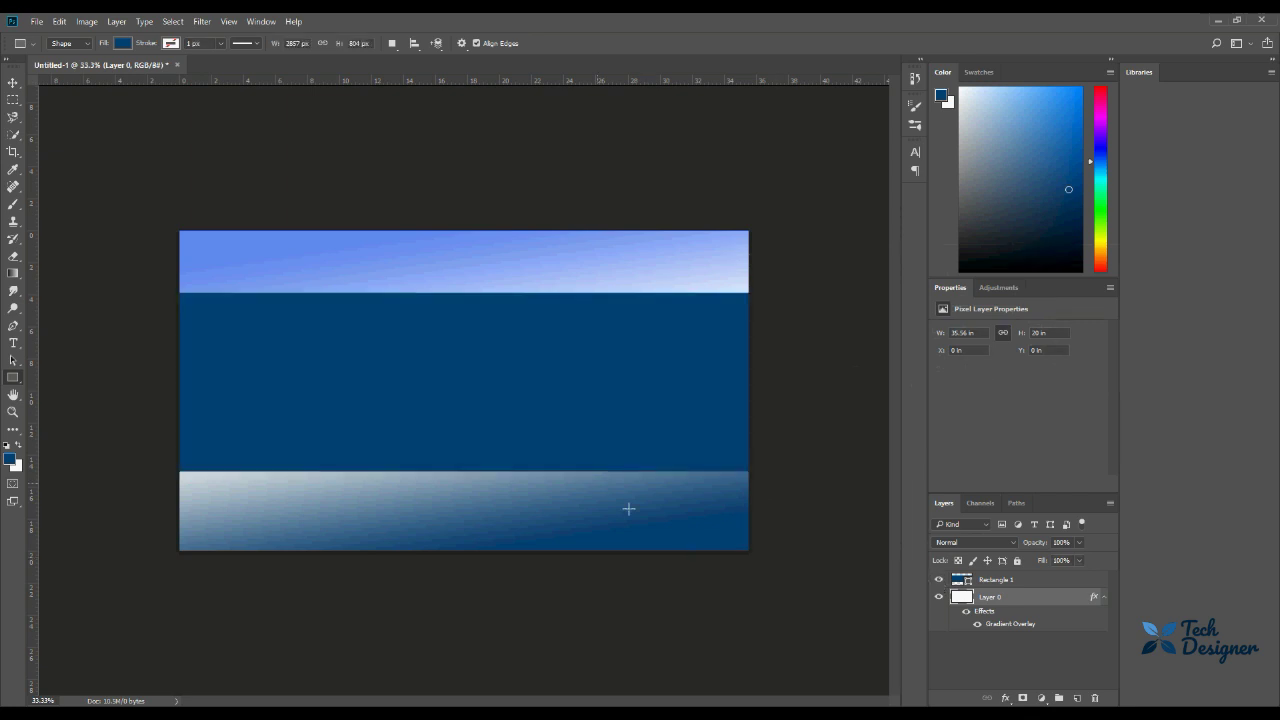
left_click_drag(30, 307, 437, 330)
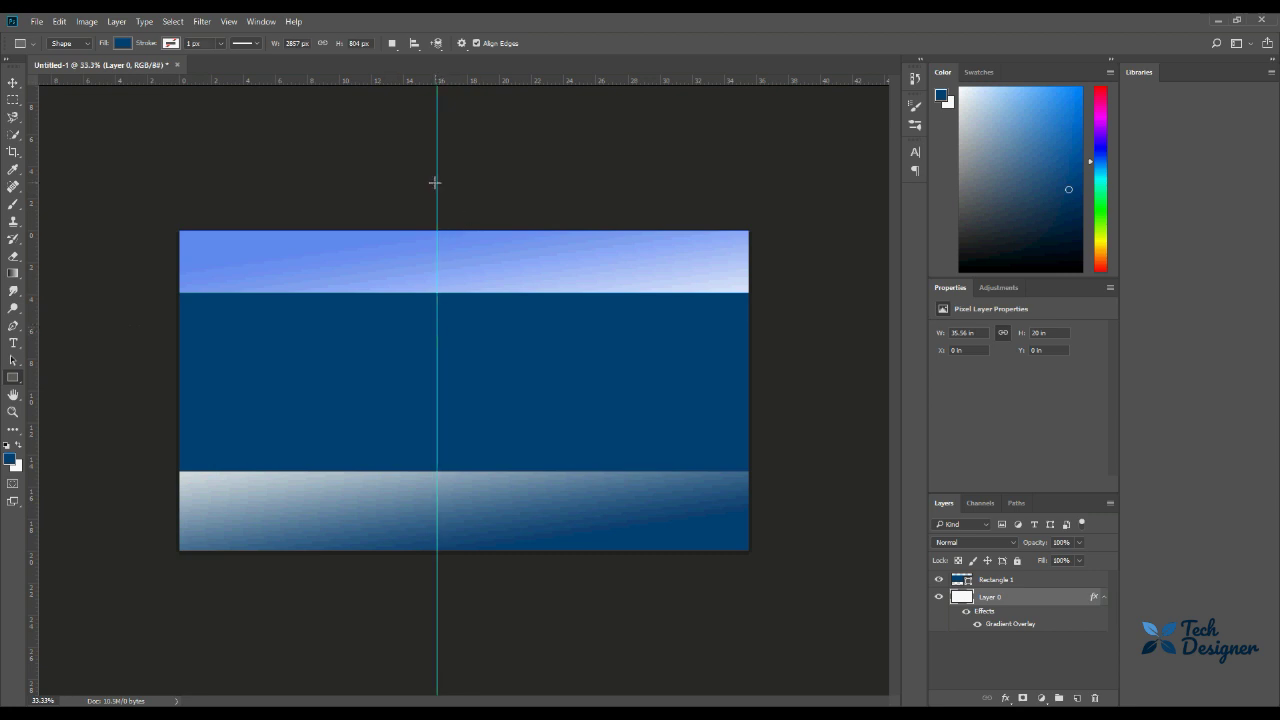
left_click_drag(437, 182, 34, 236)
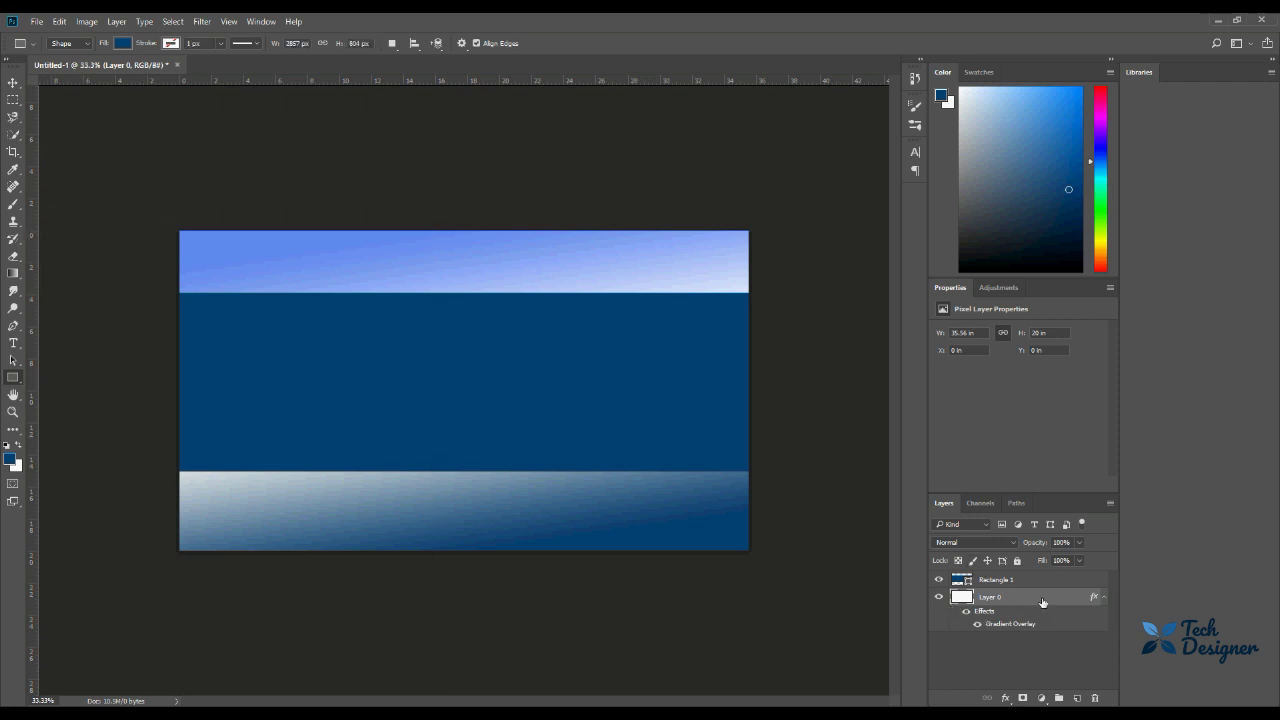
key("ctrl+t")
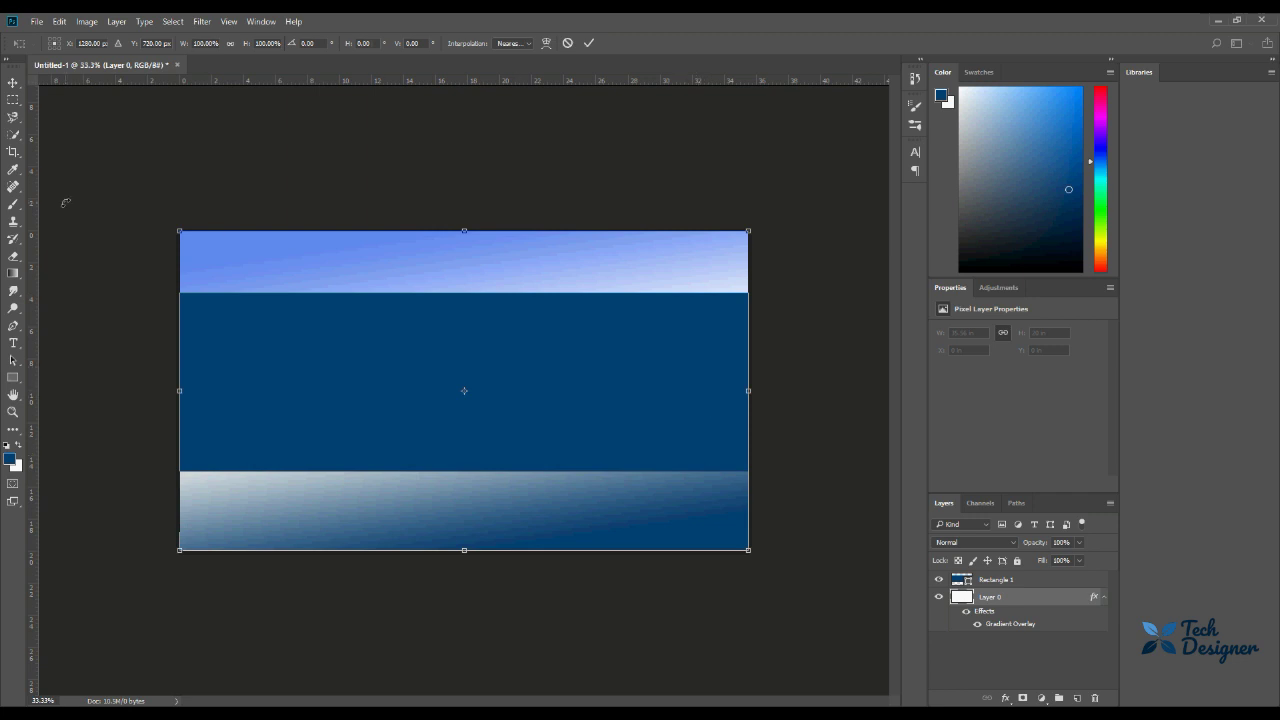
left_click_drag(38, 216, 464, 255)
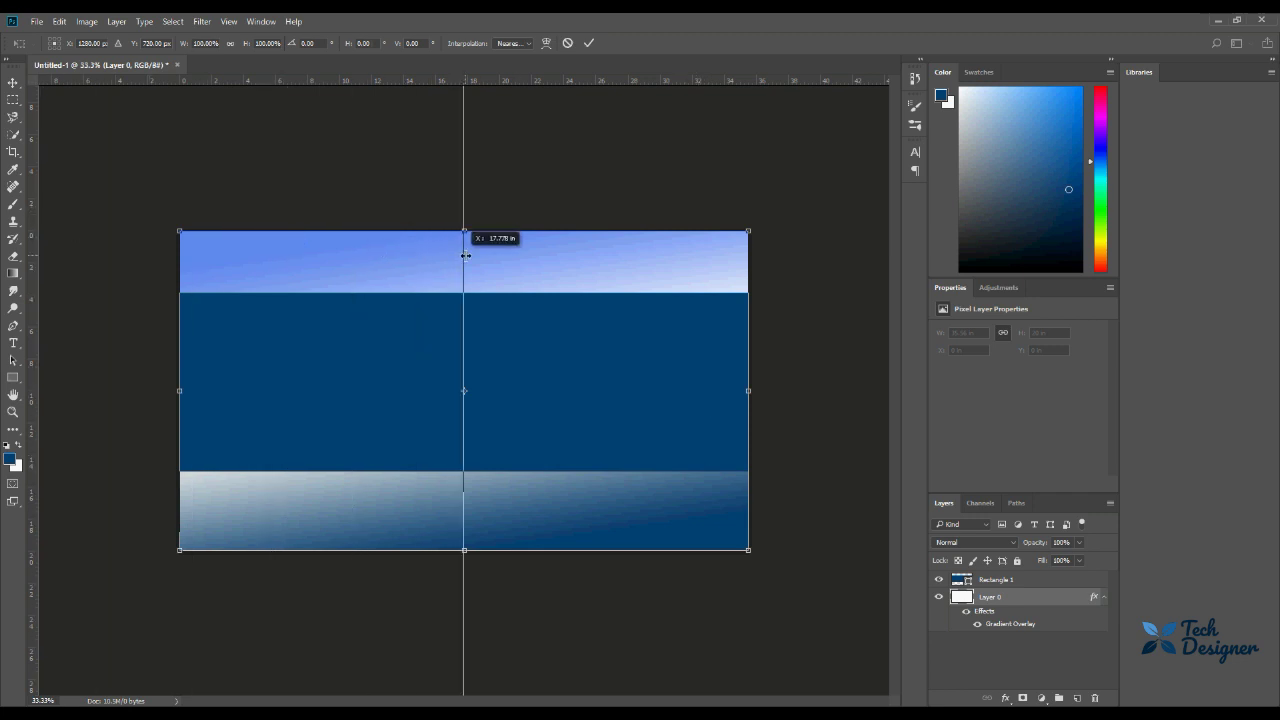
left_click_drag(466, 255, 468, 253)
left_click_drag(688, 84, 700, 390)
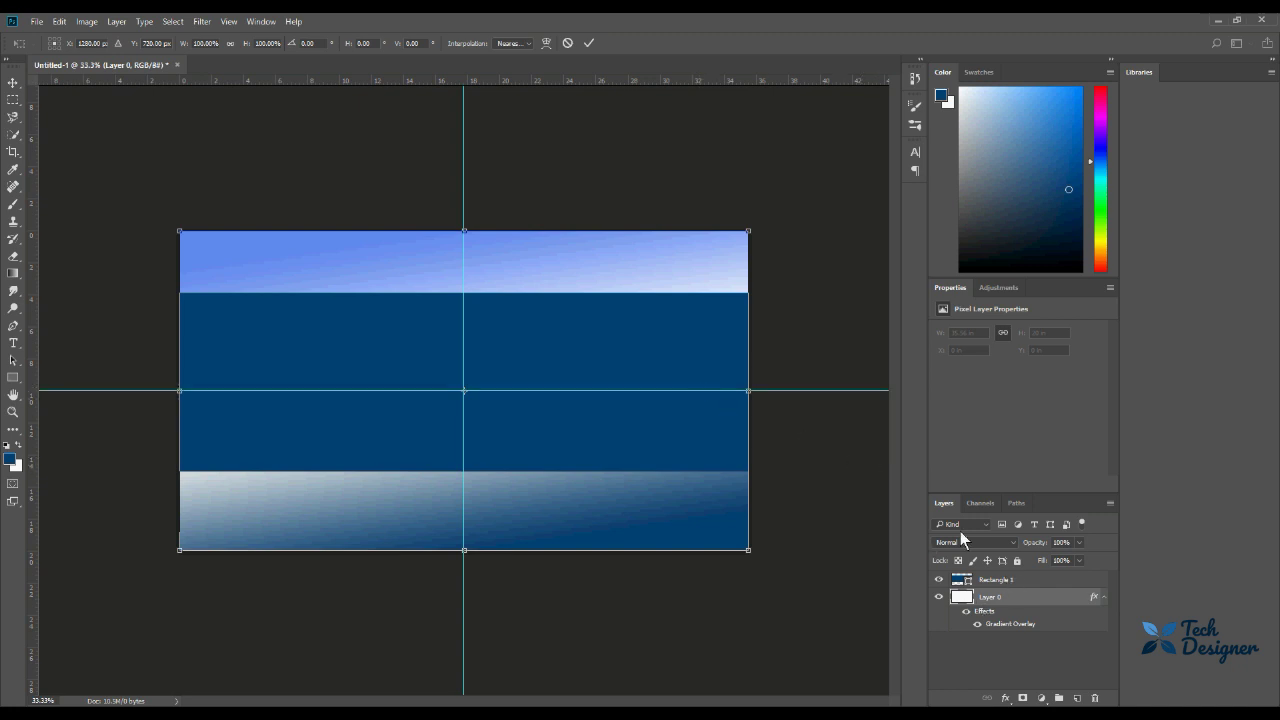
Move the dark blue band slightly lower on the canvas
left_click(592, 43)
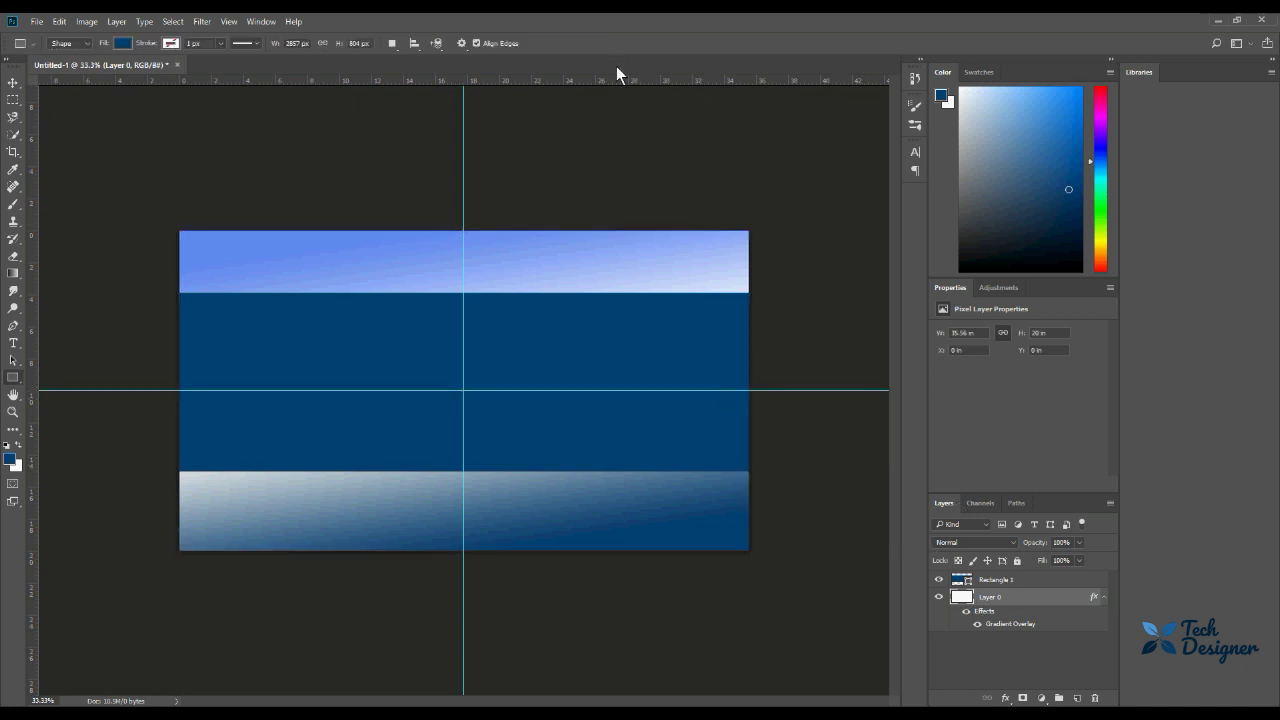
left_click(997, 582)
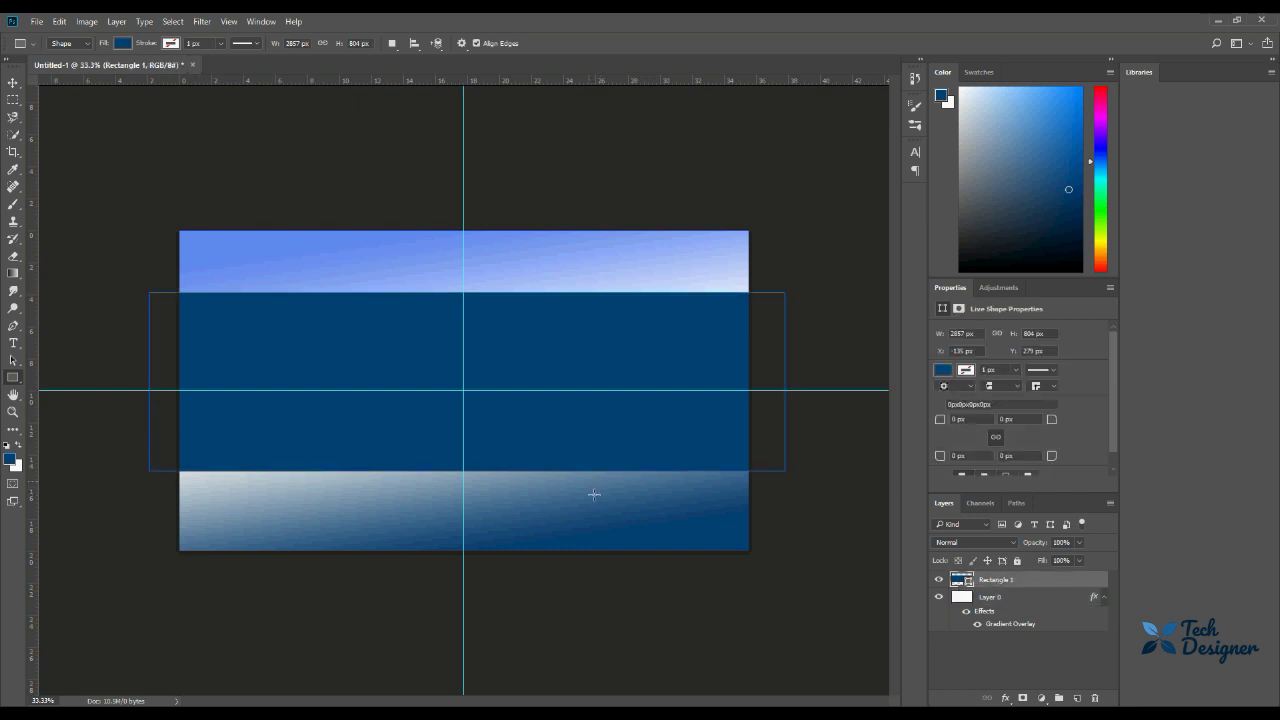
left_click_drag(578, 348, 578, 356)
key("ctrl+t")
left_click(506, 46)
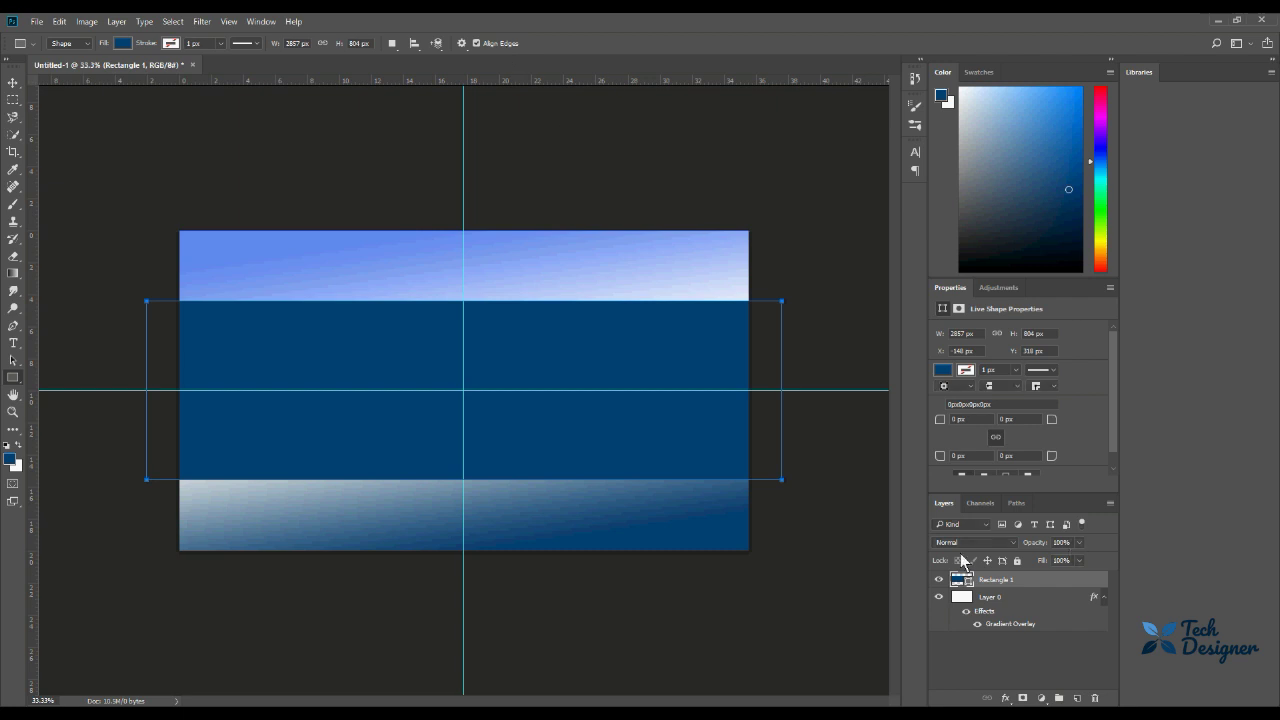
Give Rectangle 1 a maximum-depth bevel with no shadow, 67% opacity and 72% fill
double_click(1050, 589)
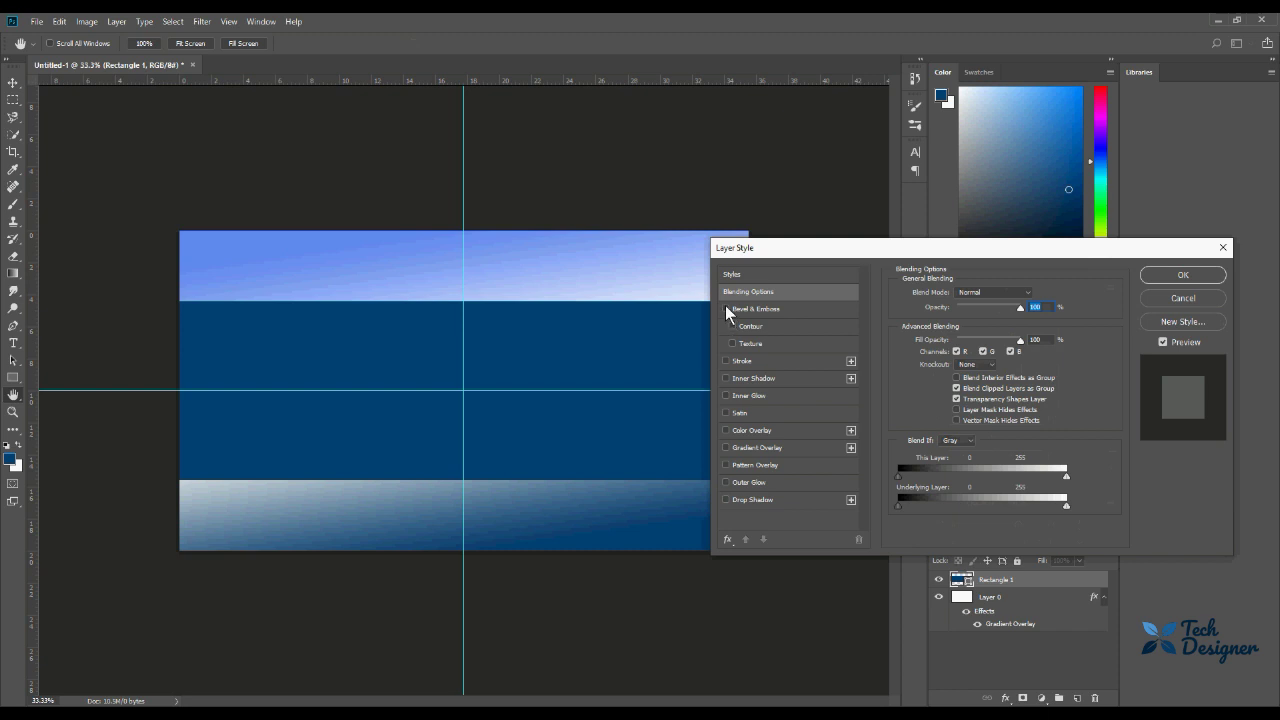
left_click(725, 308)
mouse_move(1020, 306)
left_mouse_down()
mouse_move(999, 307)
mouse_move(990, 339)
mouse_move(1002, 336)
left_mouse_up()
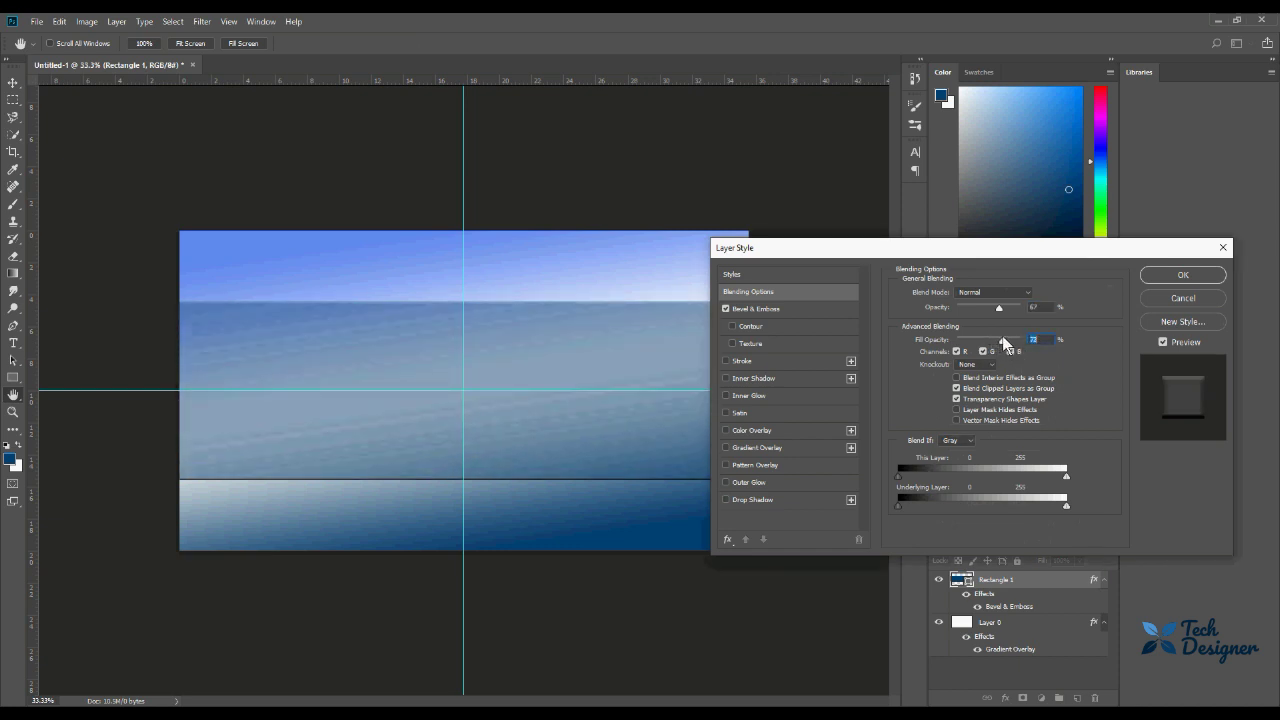
left_click(810, 306)
mouse_move(966, 327)
left_mouse_down()
mouse_move(1037, 325)
mouse_move(947, 316)
mouse_move(1021, 322)
mouse_move(950, 325)
mouse_move(983, 351)
mouse_move(1026, 352)
mouse_move(940, 365)
mouse_move(956, 364)
left_mouse_up()
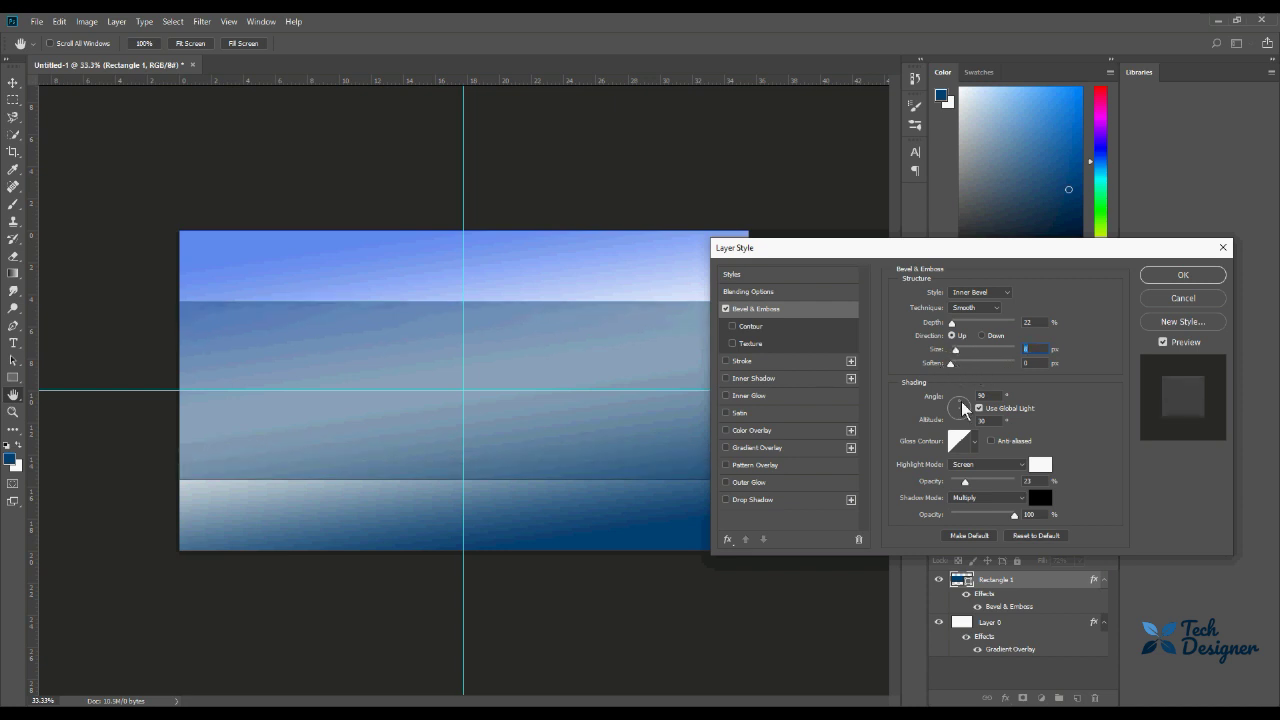
mouse_move(965, 481)
left_mouse_down()
mouse_move(1004, 481)
mouse_move(955, 482)
left_mouse_up()
left_click_drag(1014, 515, 932, 524)
left_click(1183, 276)
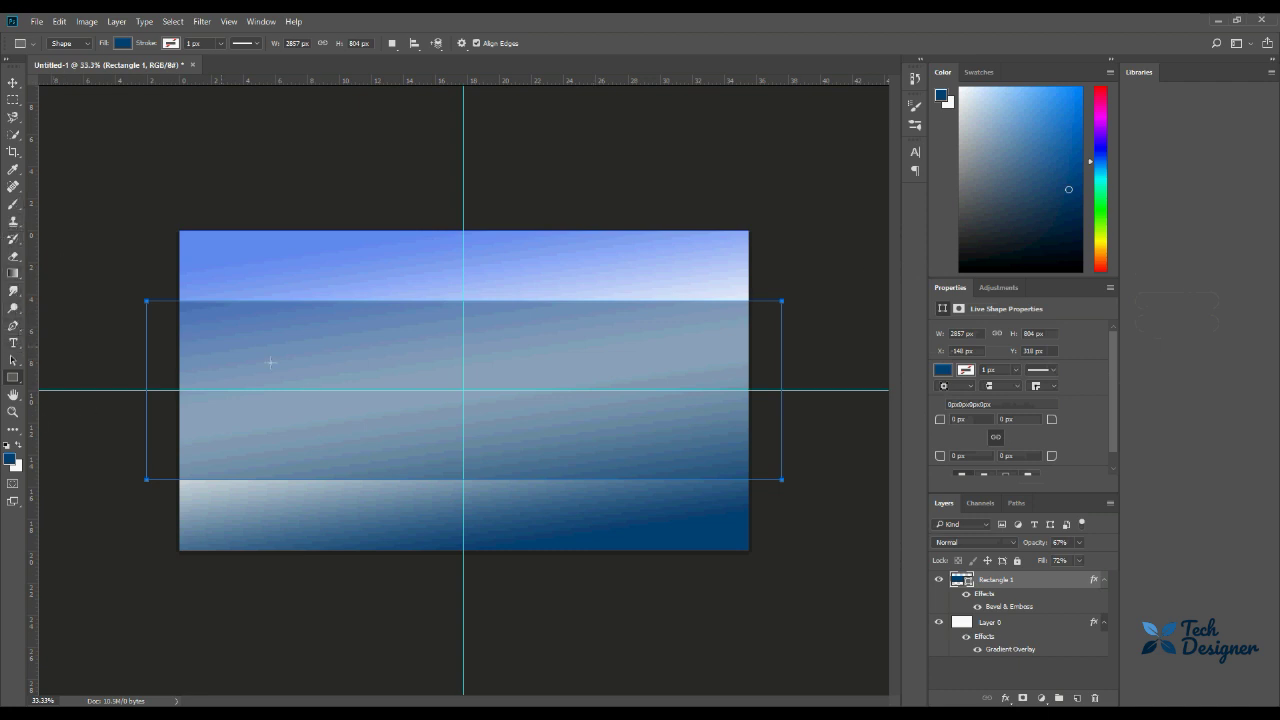
Draw a paragraph text box across the band and type 'Tech Designer'
left_click(13, 343)
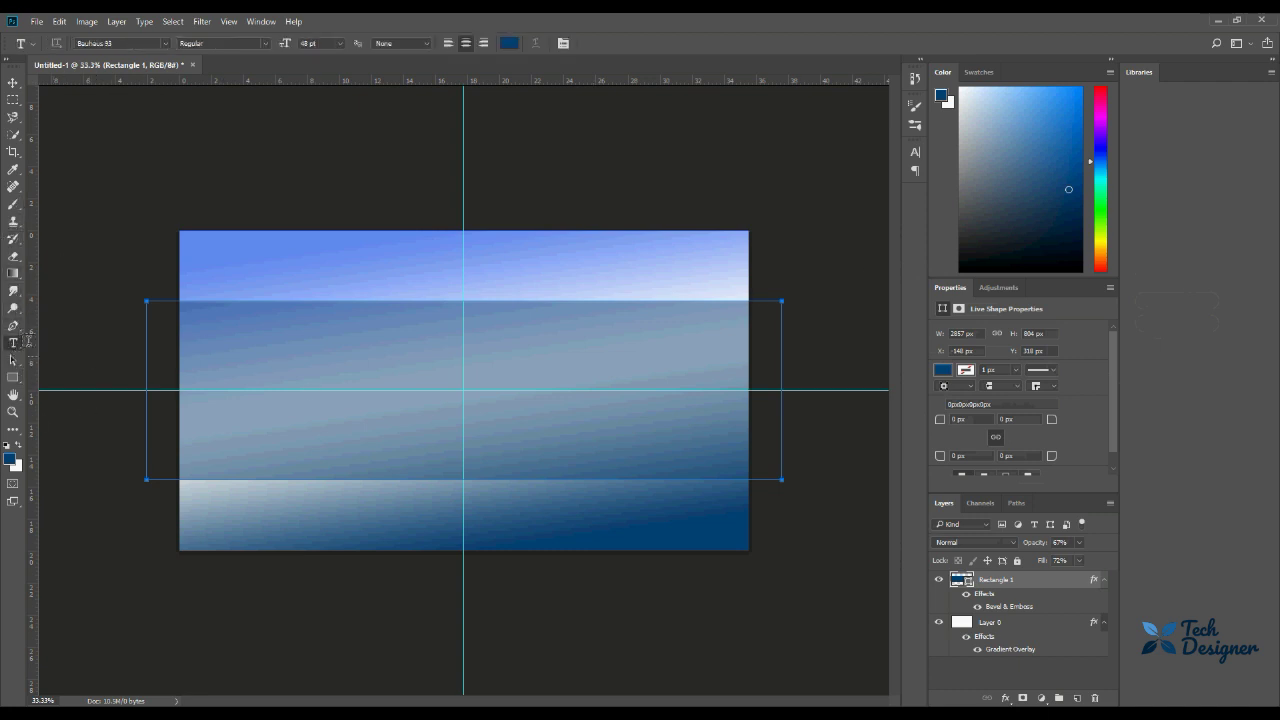
left_click(246, 367)
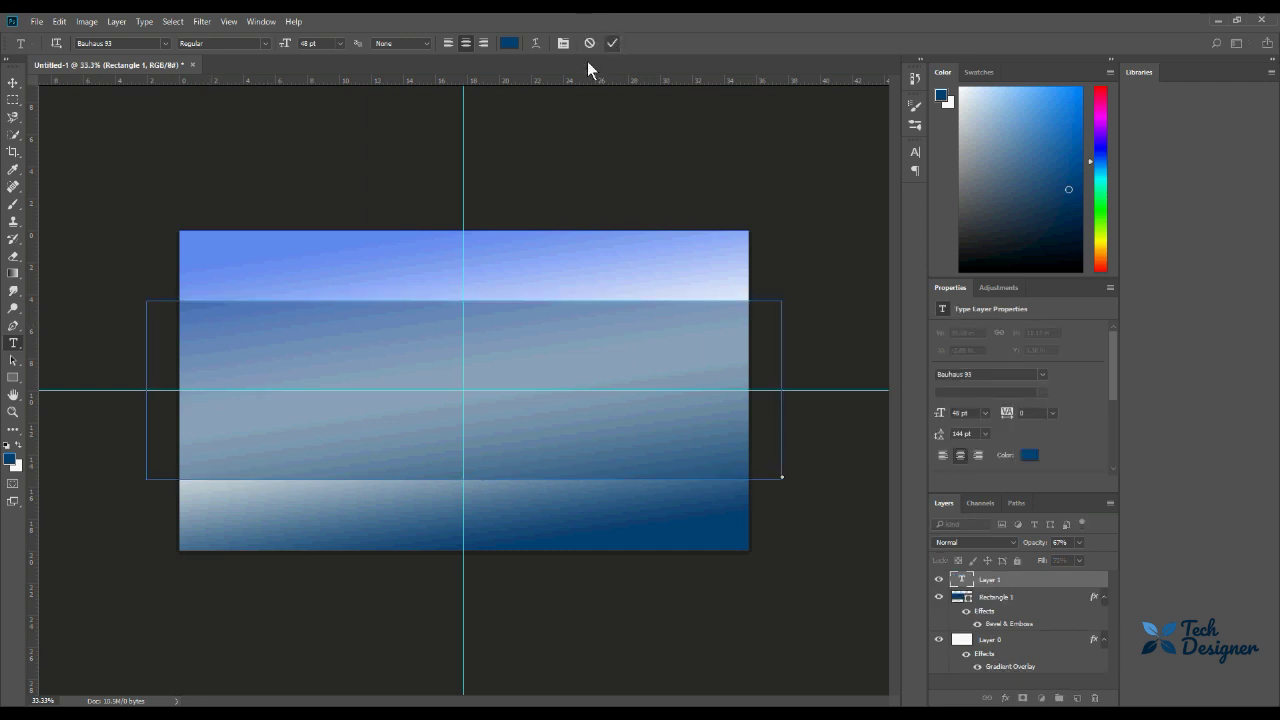
mouse_move(205, 341)
left_mouse_down()
mouse_move(448, 416)
mouse_move(722, 447)
left_mouse_up()
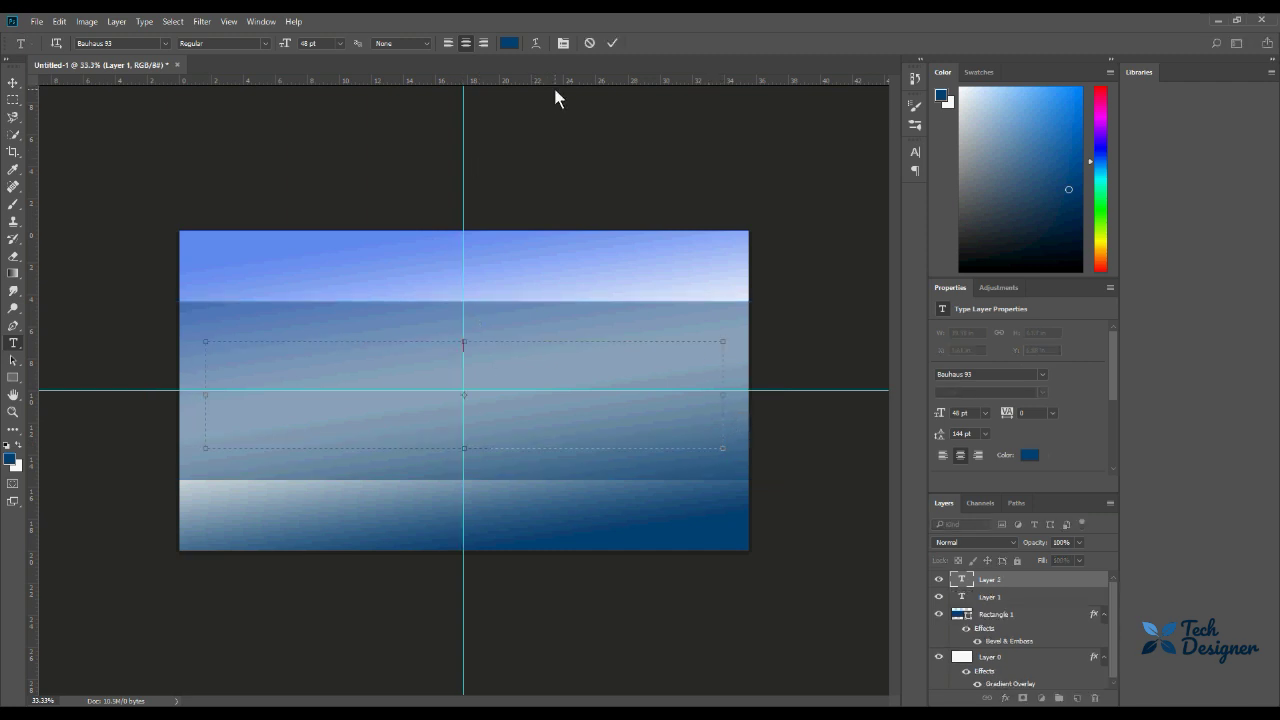
left_click(339, 44)
left_click(326, 281)
type("Tech")
type("Designer")
Set the Tech Designer text to 200 pt and nudge it lower on the band
key("ctrl+a")
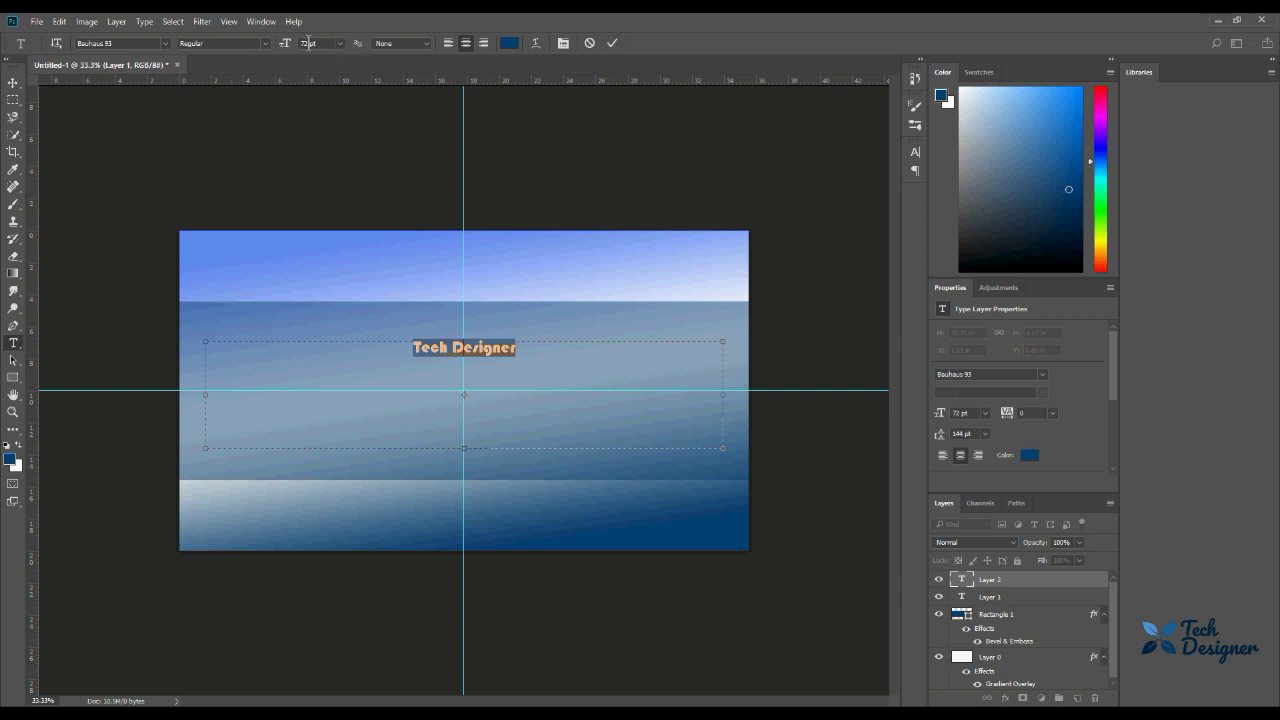
type("200pt")
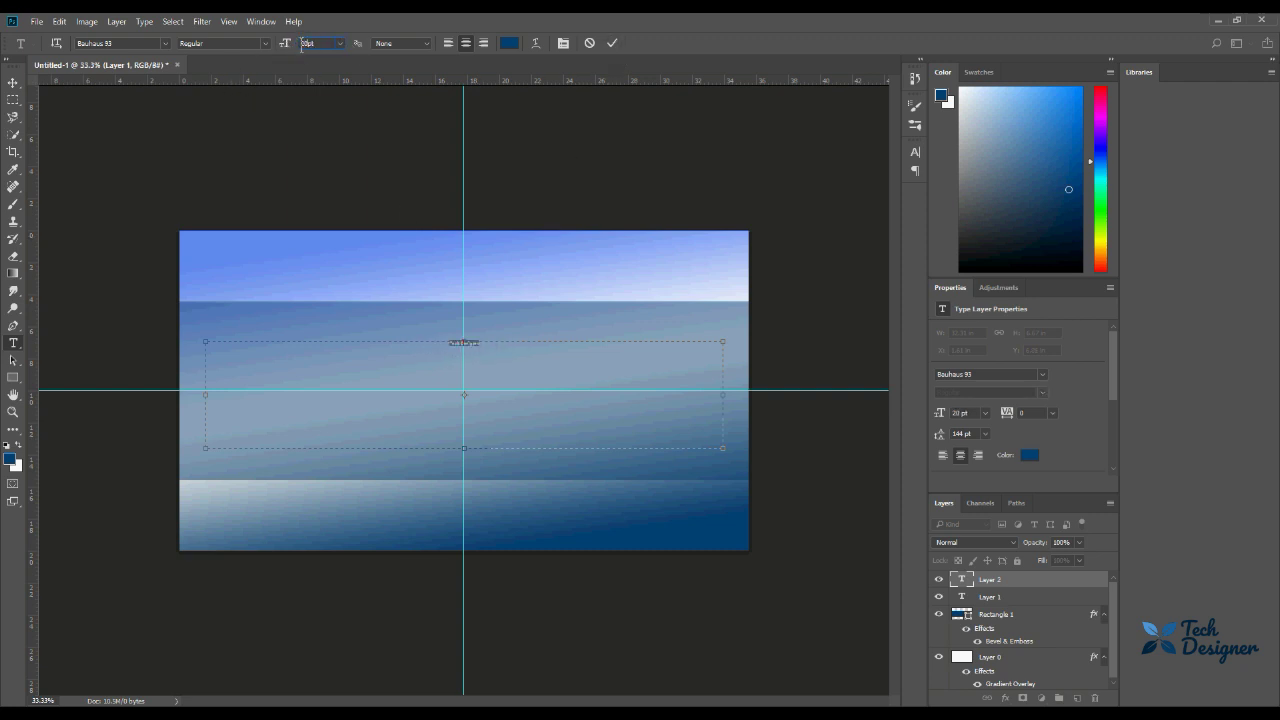
key("Return")
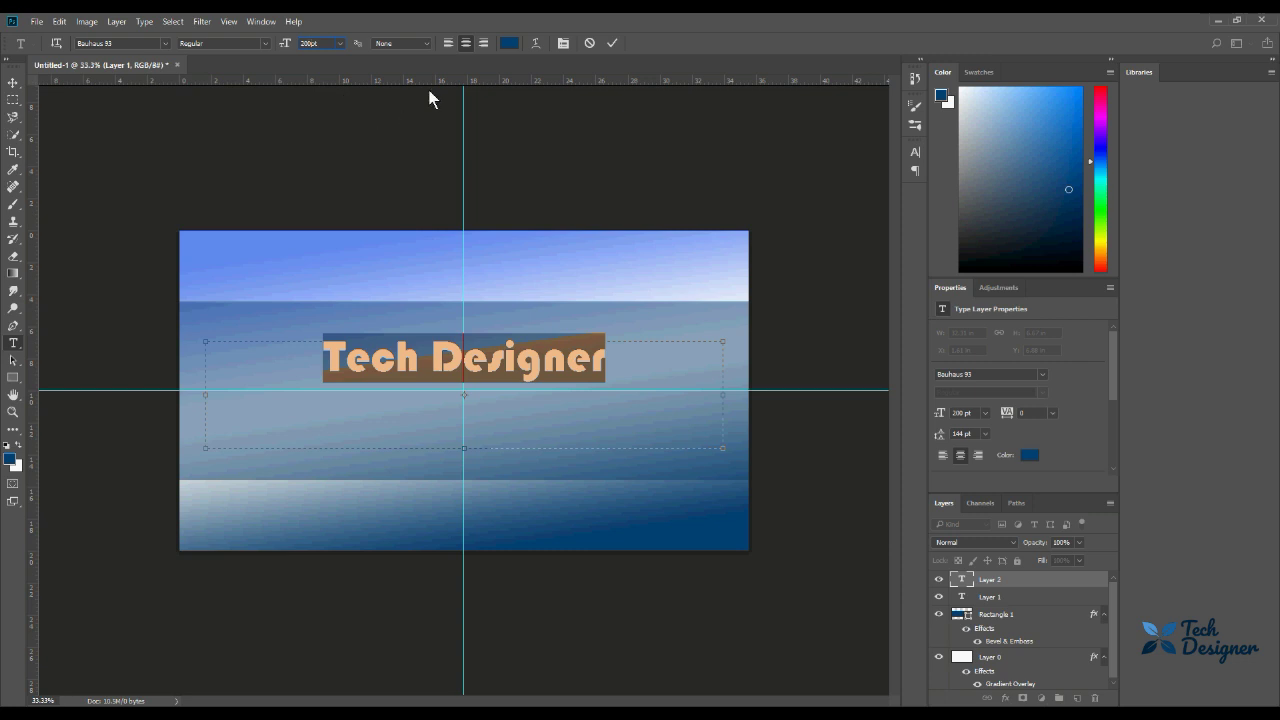
left_click(611, 44)
mouse_move(531, 357)
left_mouse_down()
mouse_move(531, 418)
mouse_move(530, 407)
left_mouse_up()
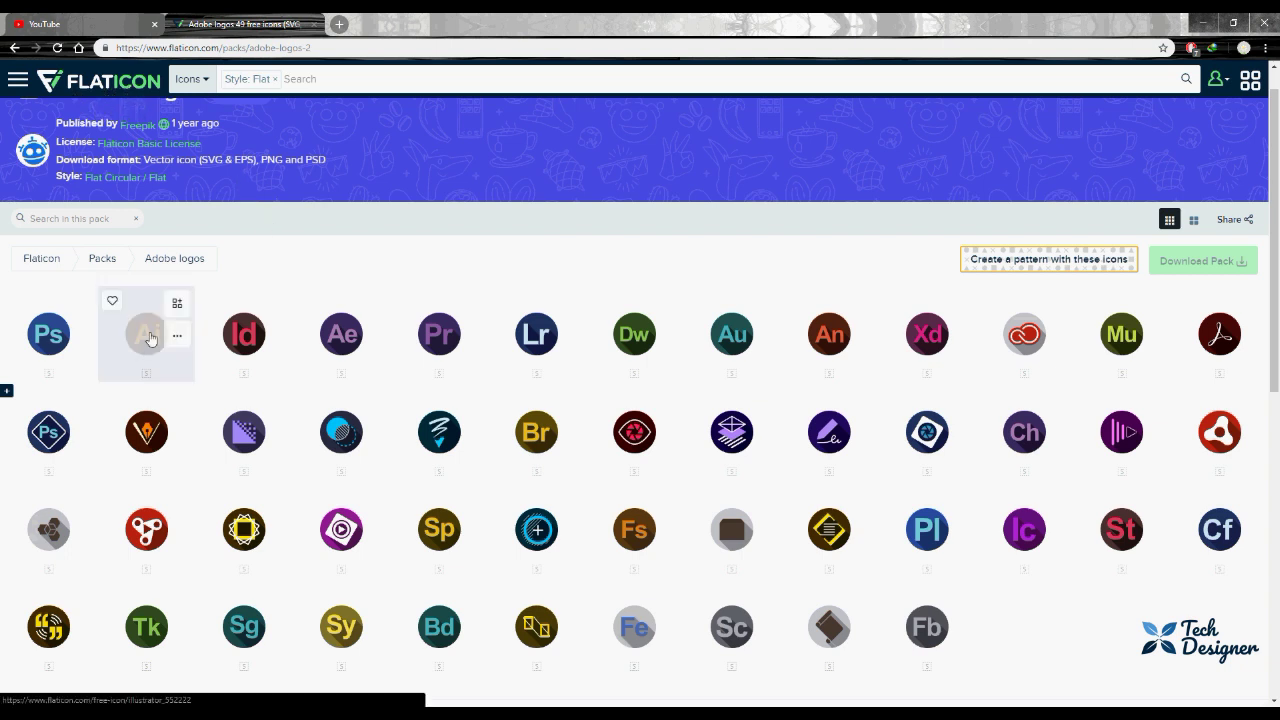
Download the Photoshop icon as a 512 px PNG
left_click(43, 344)
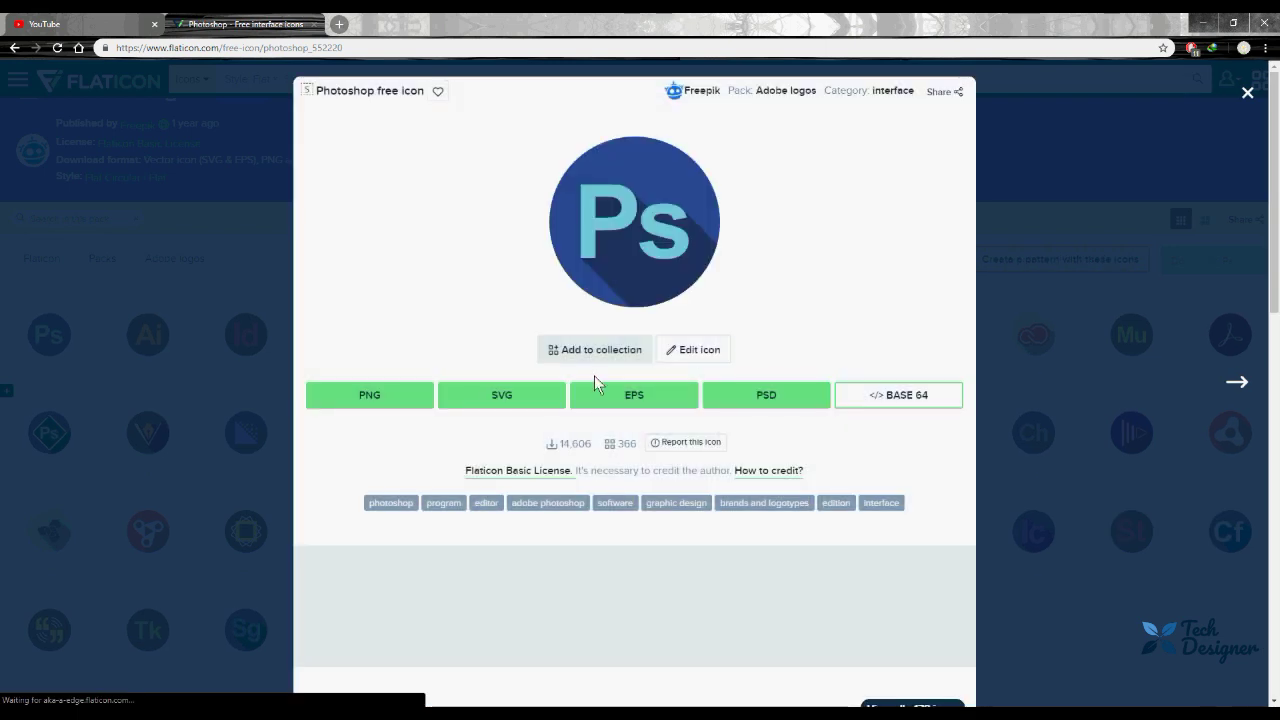
left_click(407, 398)
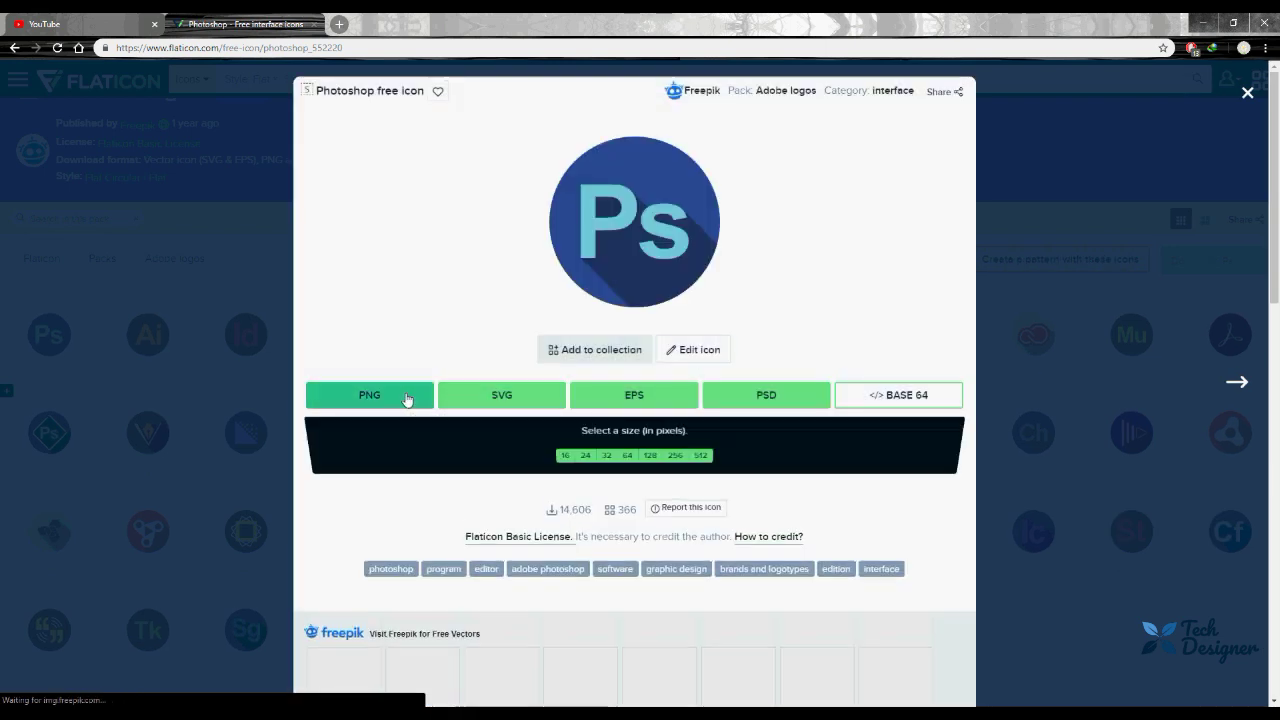
left_click(700, 455)
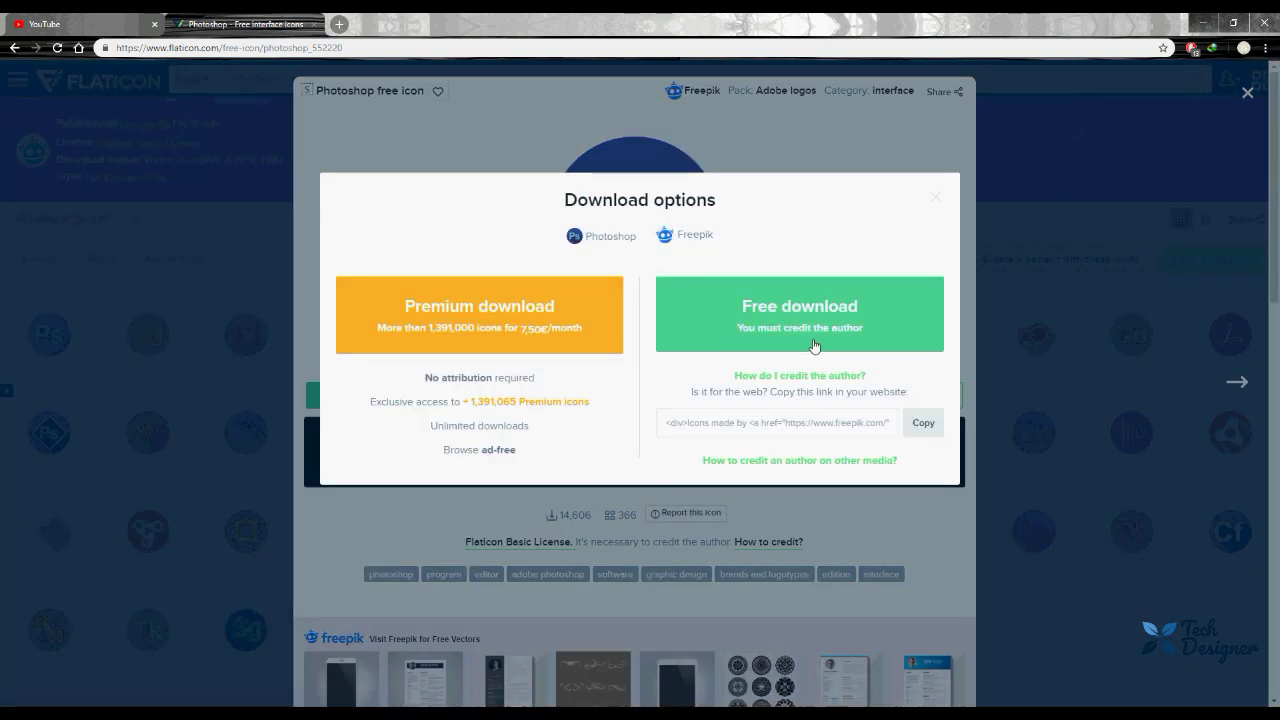
left_click(815, 346)
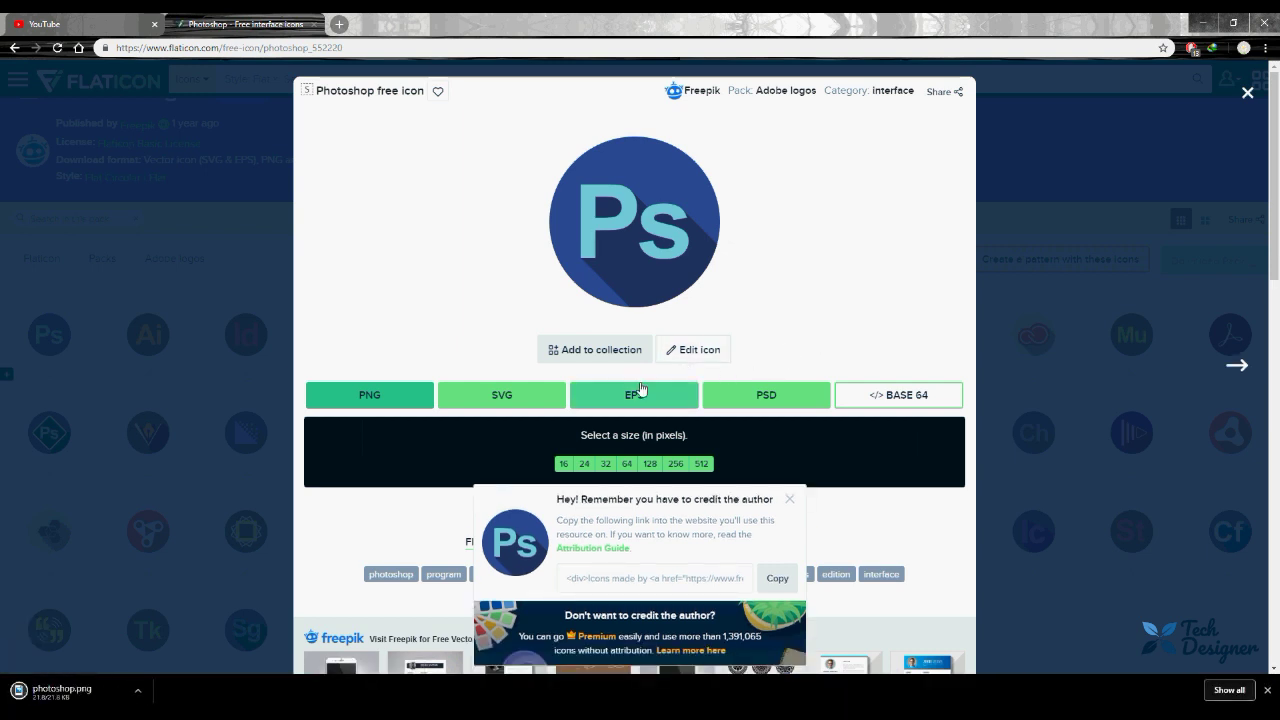
left_click(1247, 92)
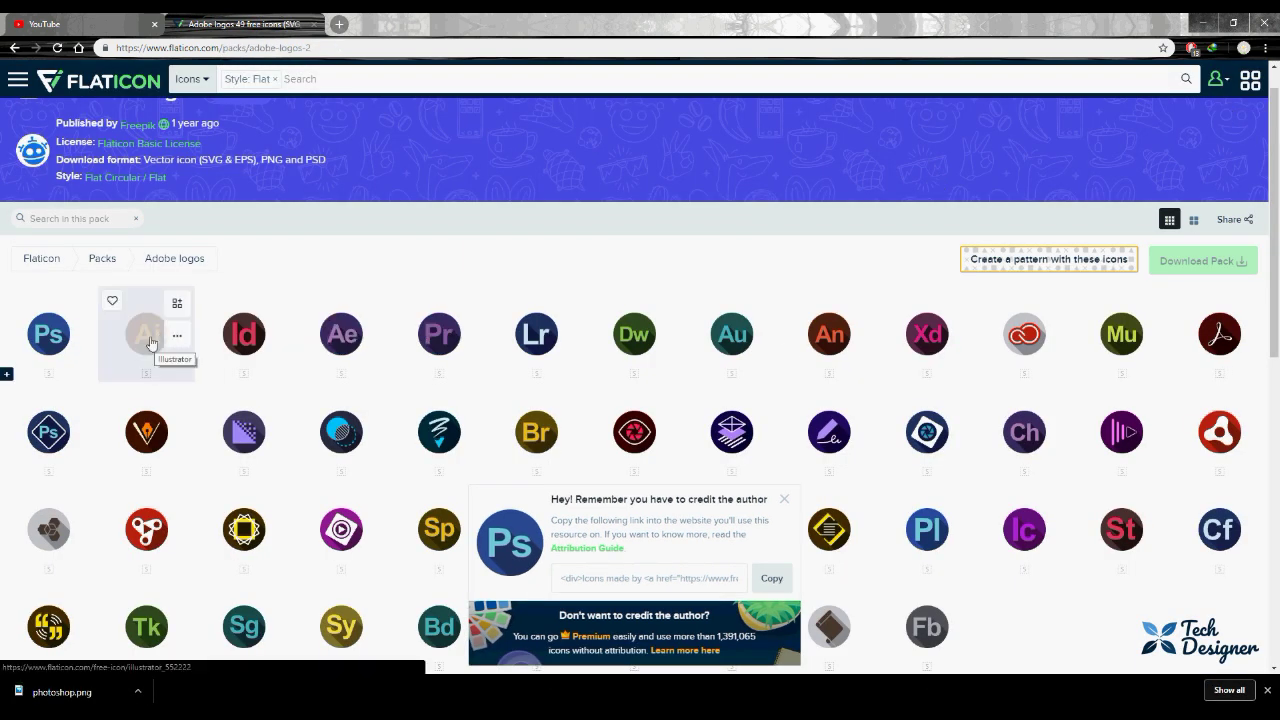
Download the Illustrator icon as a PNG
left_click(150, 343)
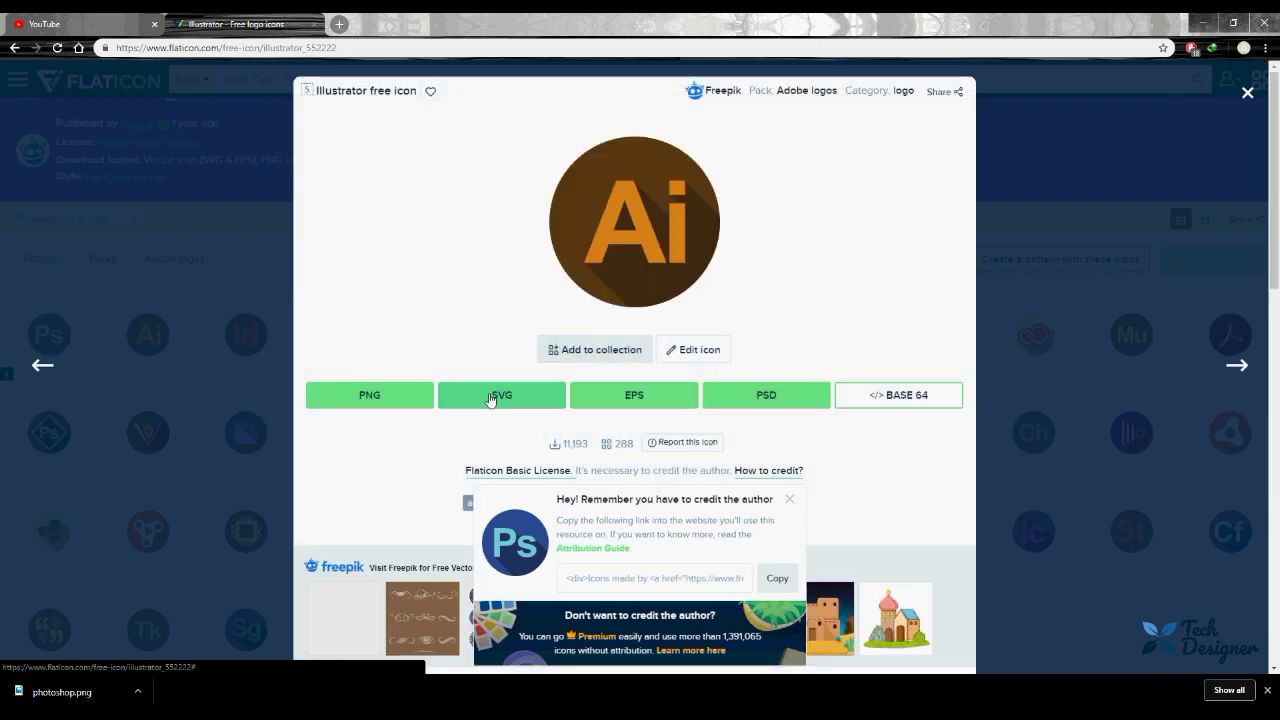
left_click(395, 400)
left_click(709, 463)
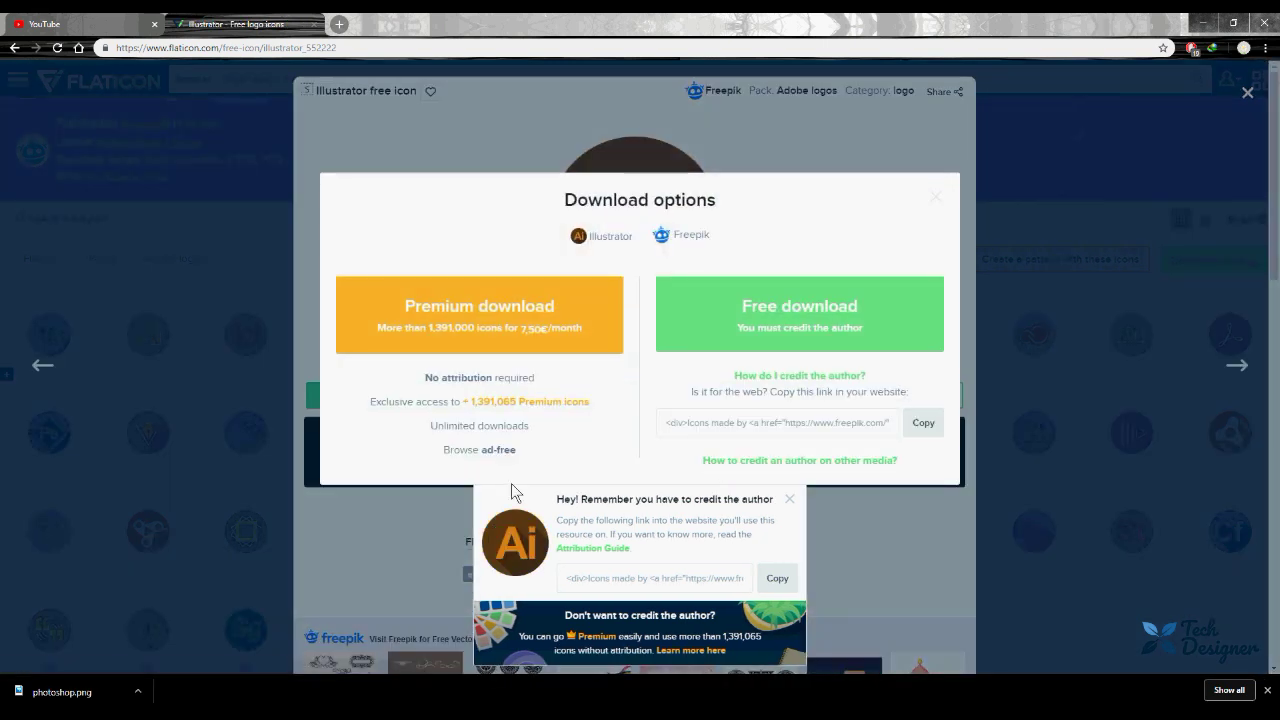
left_click(746, 340)
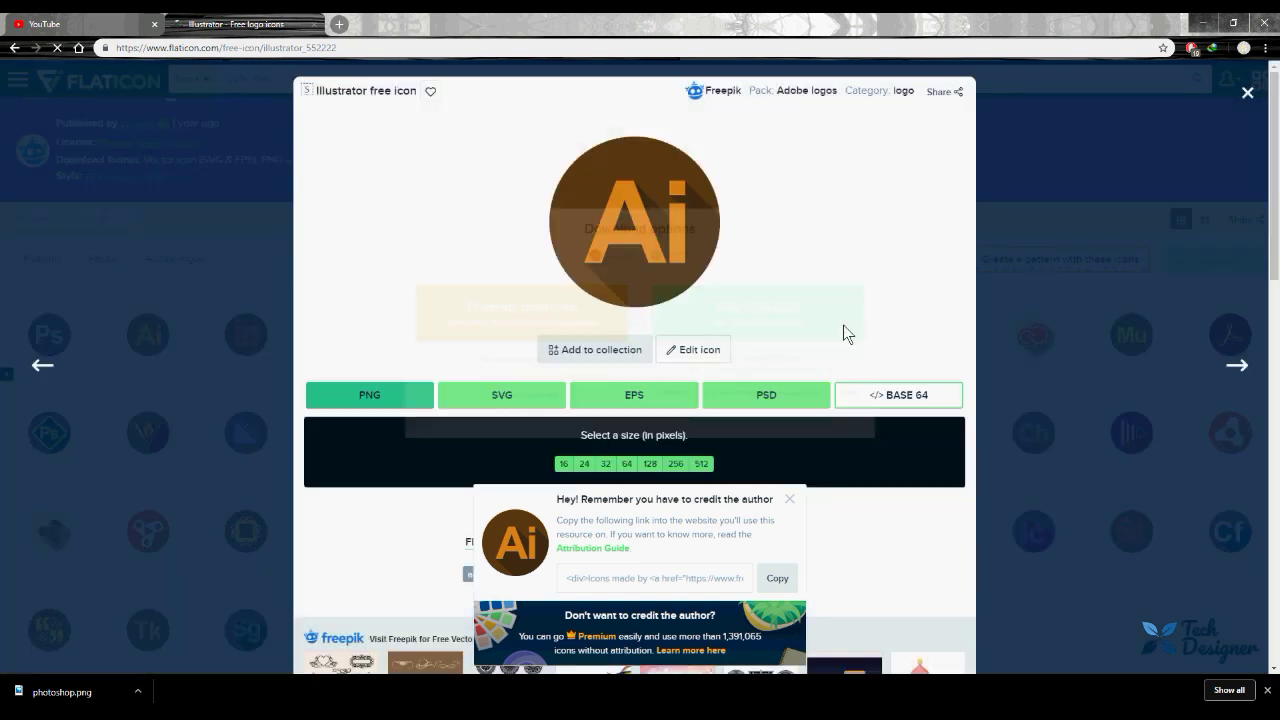
left_click(790, 500)
left_click(1246, 95)
mouse_move(536, 334)
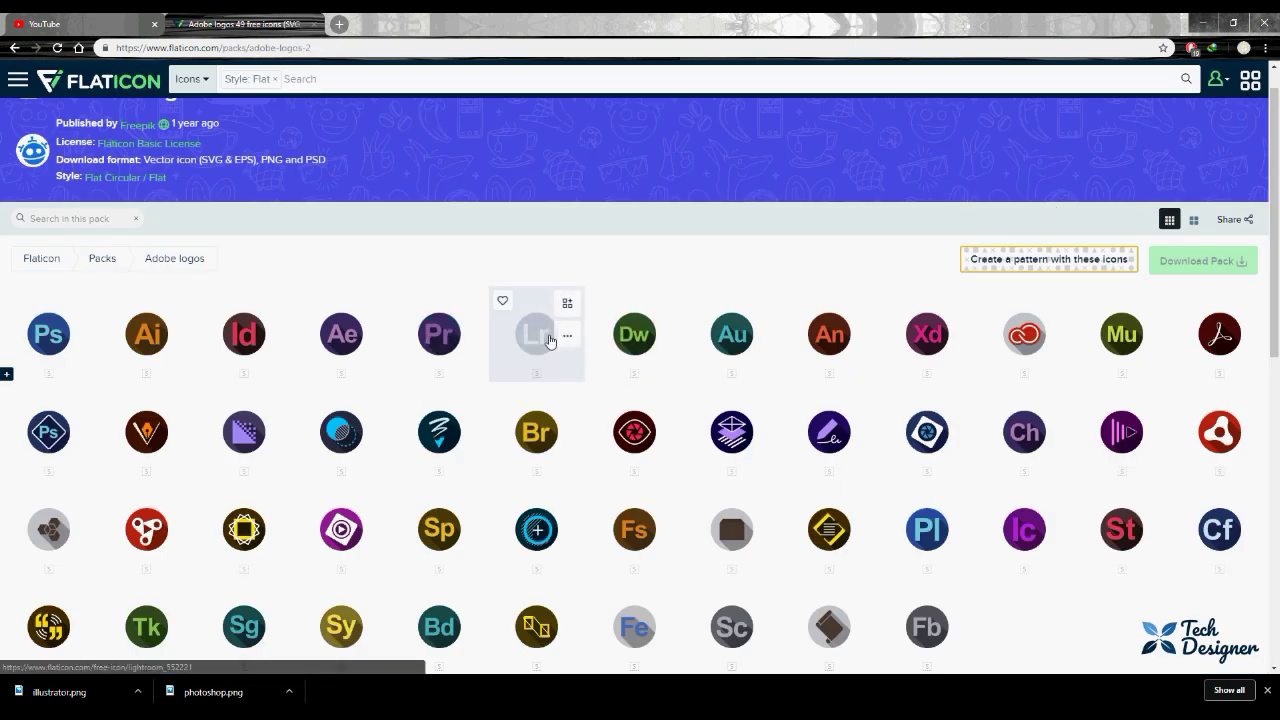
Download the Lightroom icon as a 512 px PNG
left_click(535, 346)
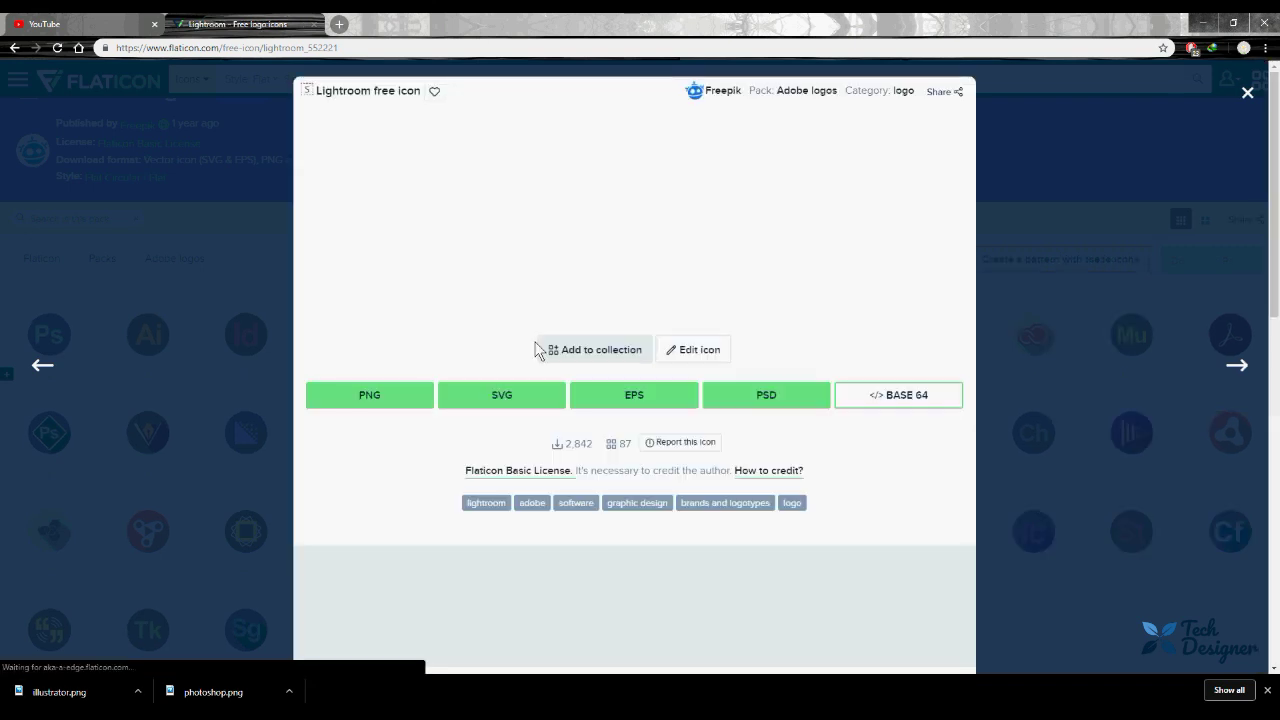
left_click(424, 394)
left_click(703, 466)
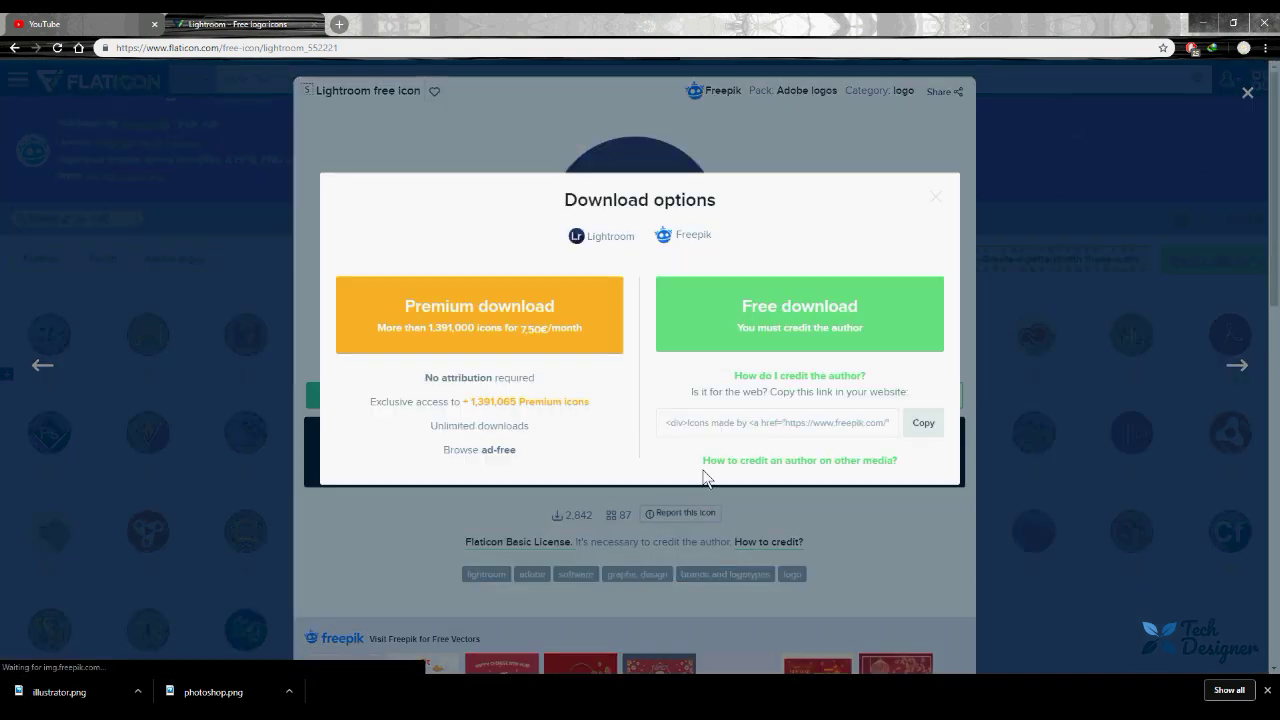
left_click(798, 335)
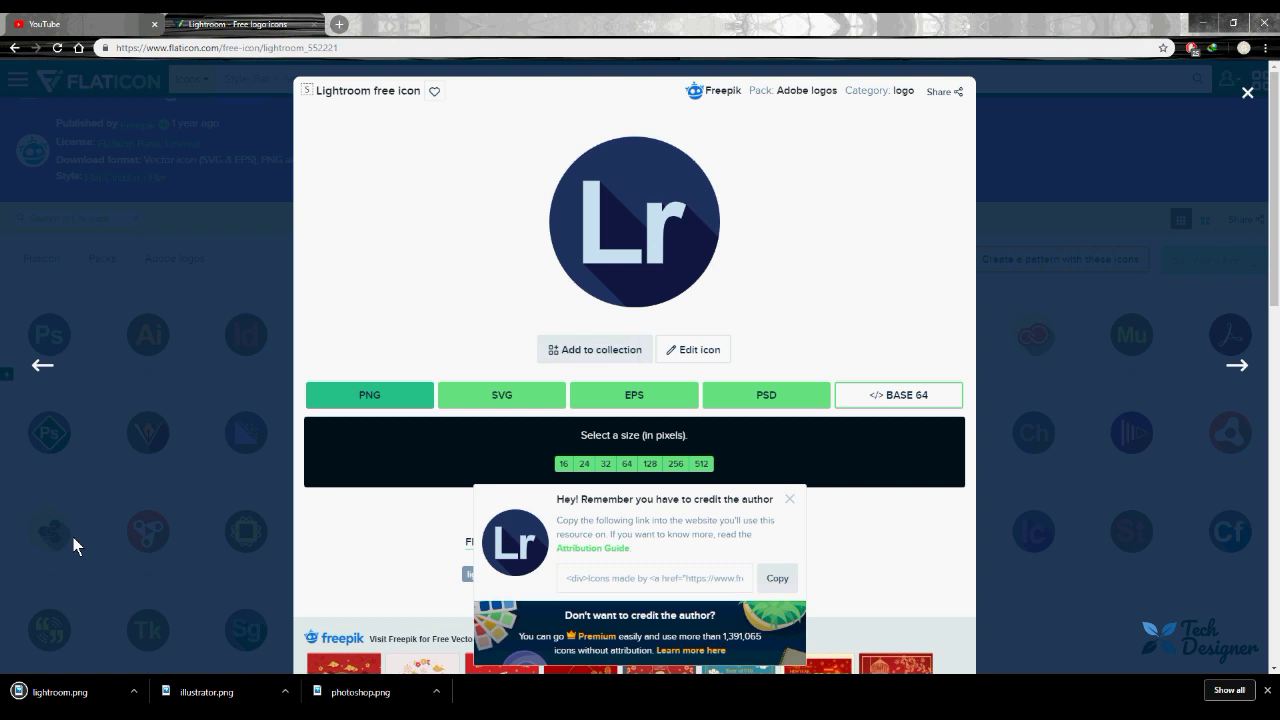
left_click(1247, 92)
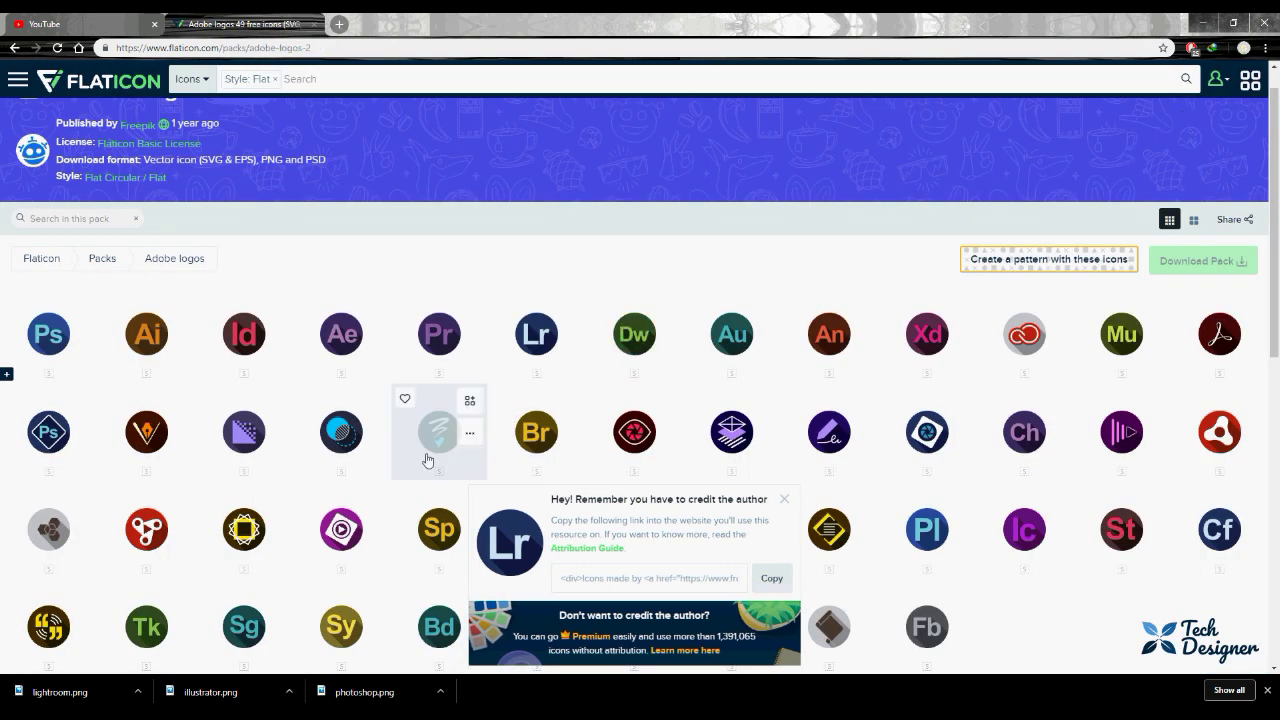
scroll(440, 430, "down", 3)
left_click(782, 502)
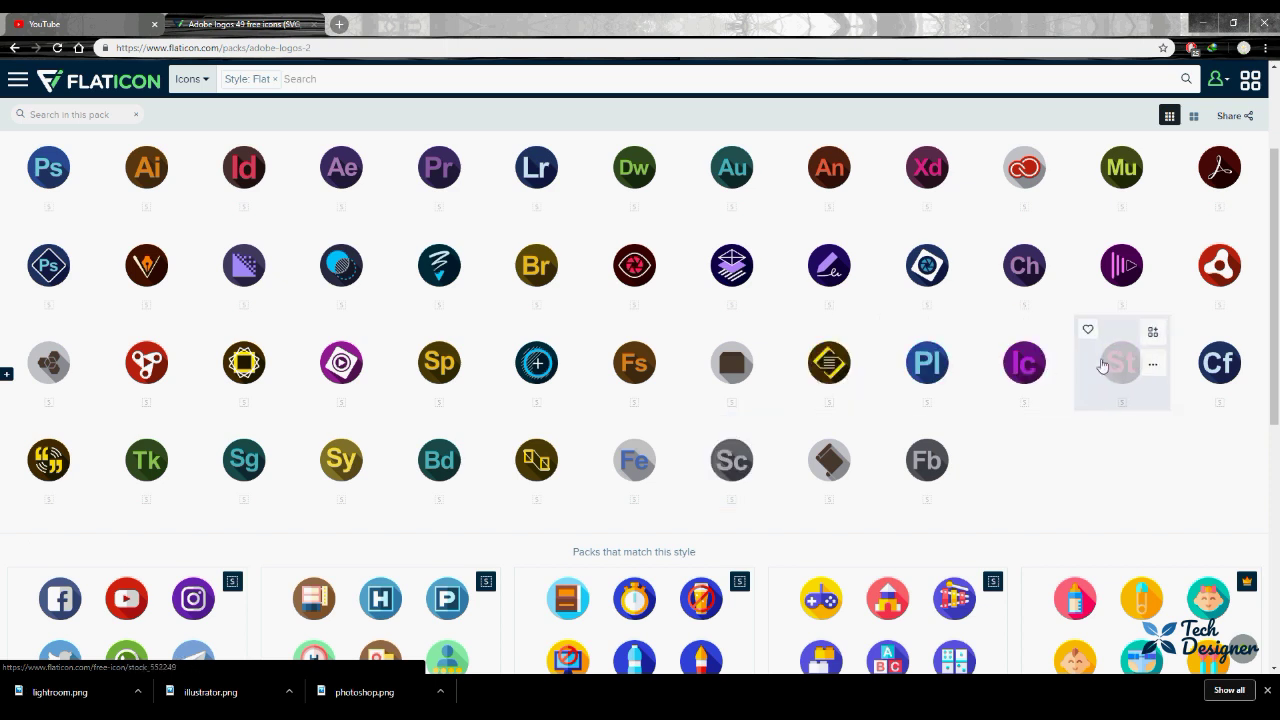
scroll(436, 402, "down", 1)
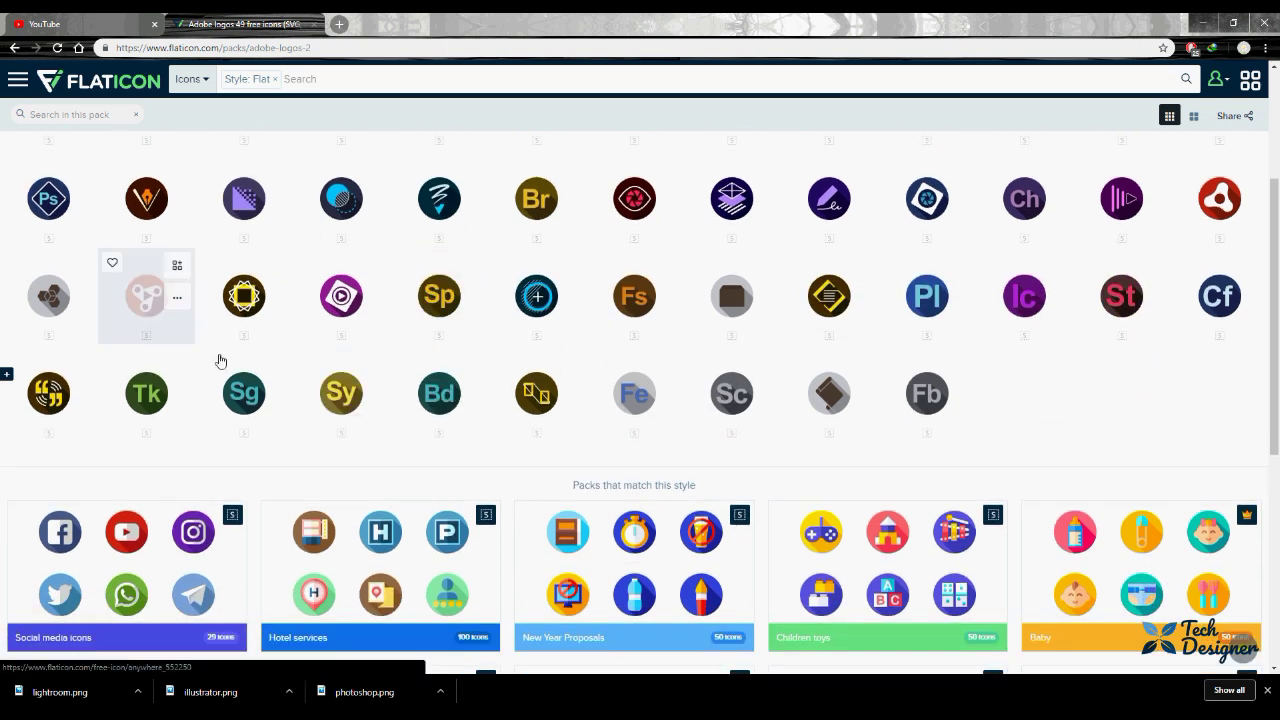
Download the second Photoshop icon as a 512 px PNG
left_click(49, 200)
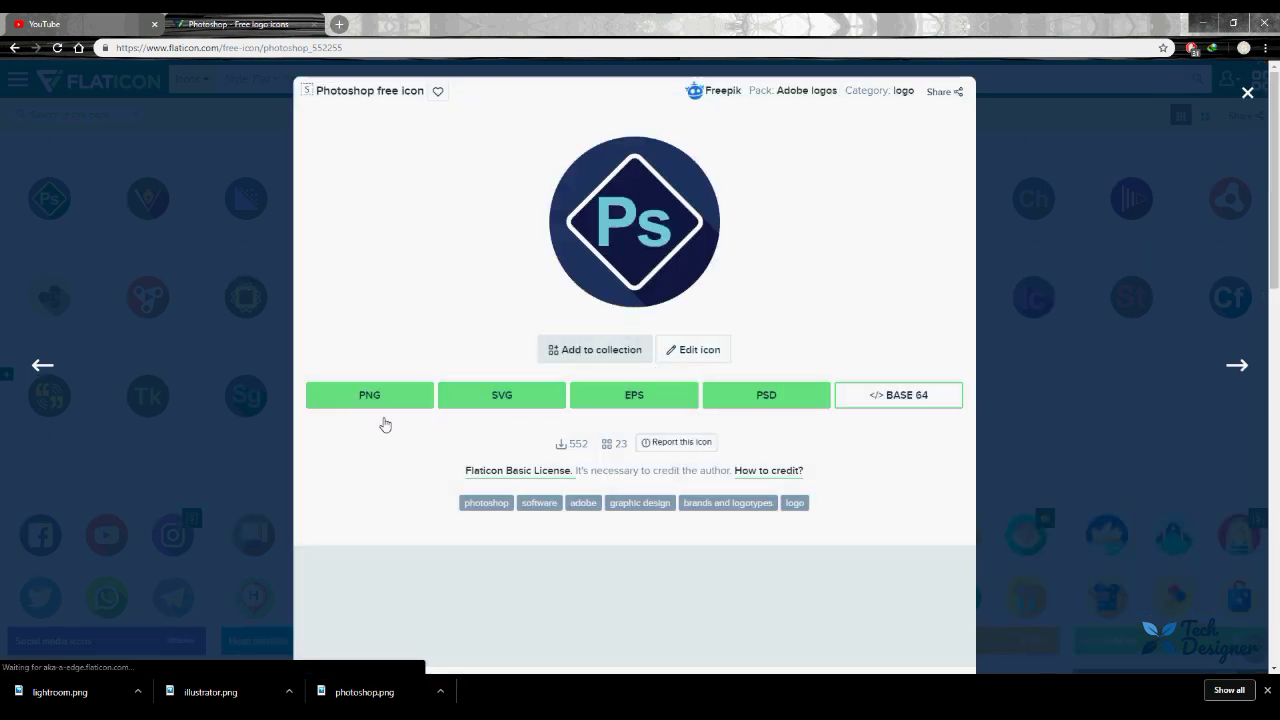
left_click(385, 400)
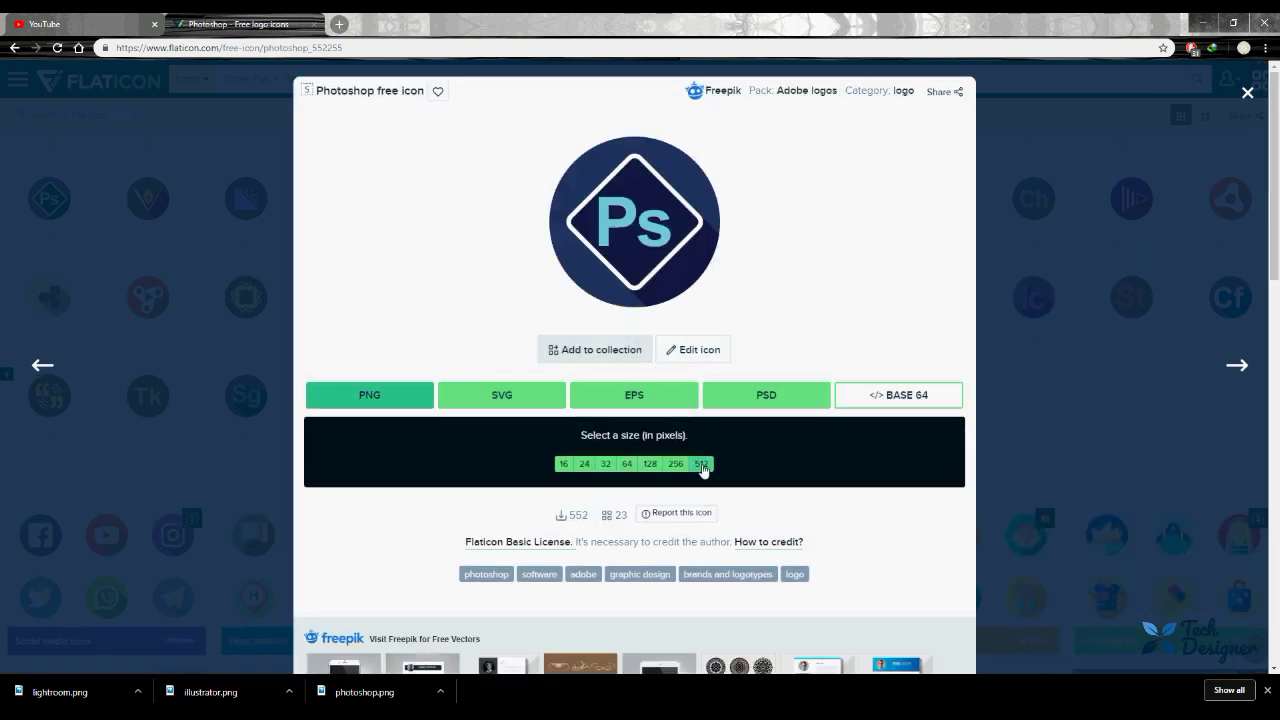
left_click(701, 462)
left_click(774, 343)
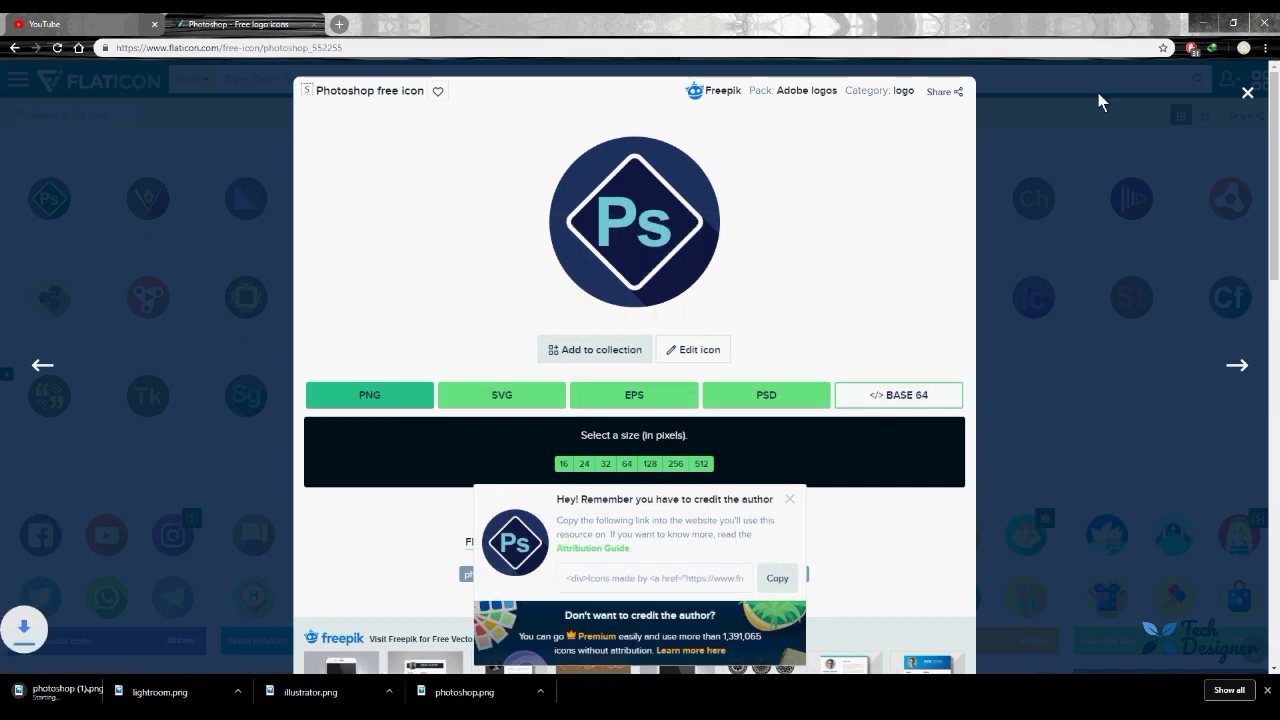
left_click(1247, 92)
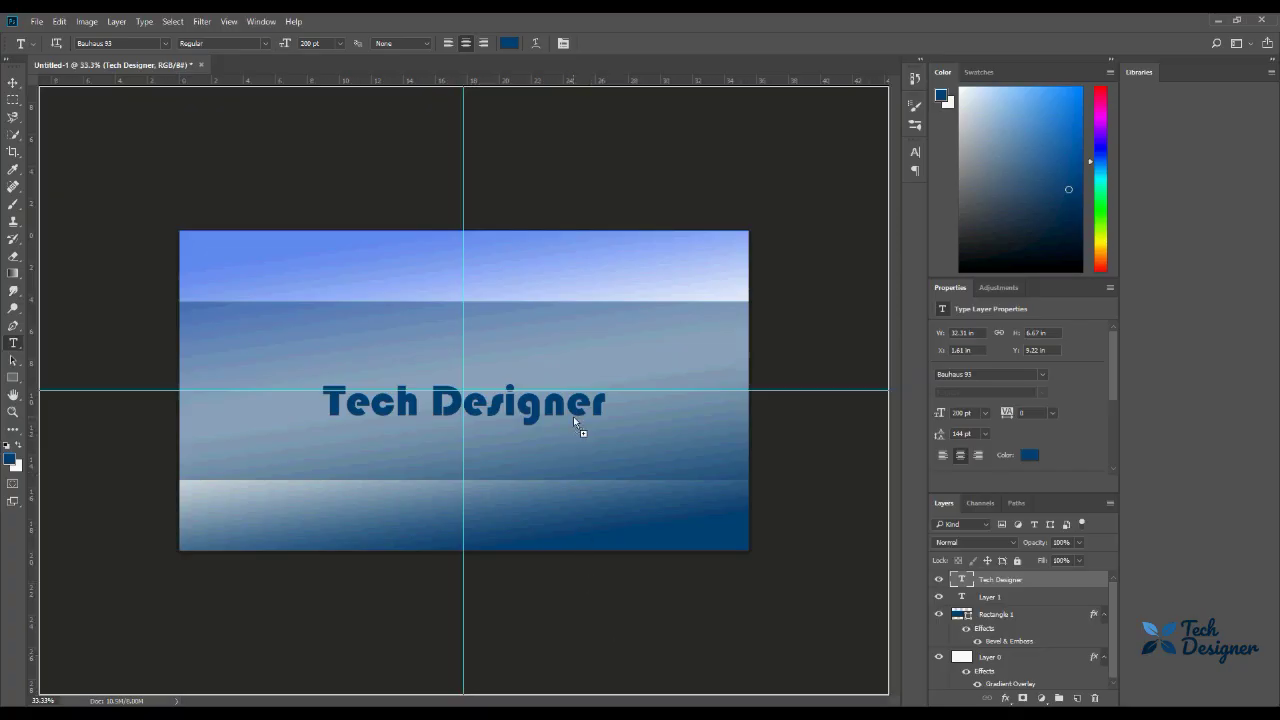
Place the Ps icon below the title and move the Tech Designer text up slightly
mouse_move(573, 416)
left_mouse_down()
mouse_move(448, 419)
mouse_move(472, 416)
left_mouse_up()
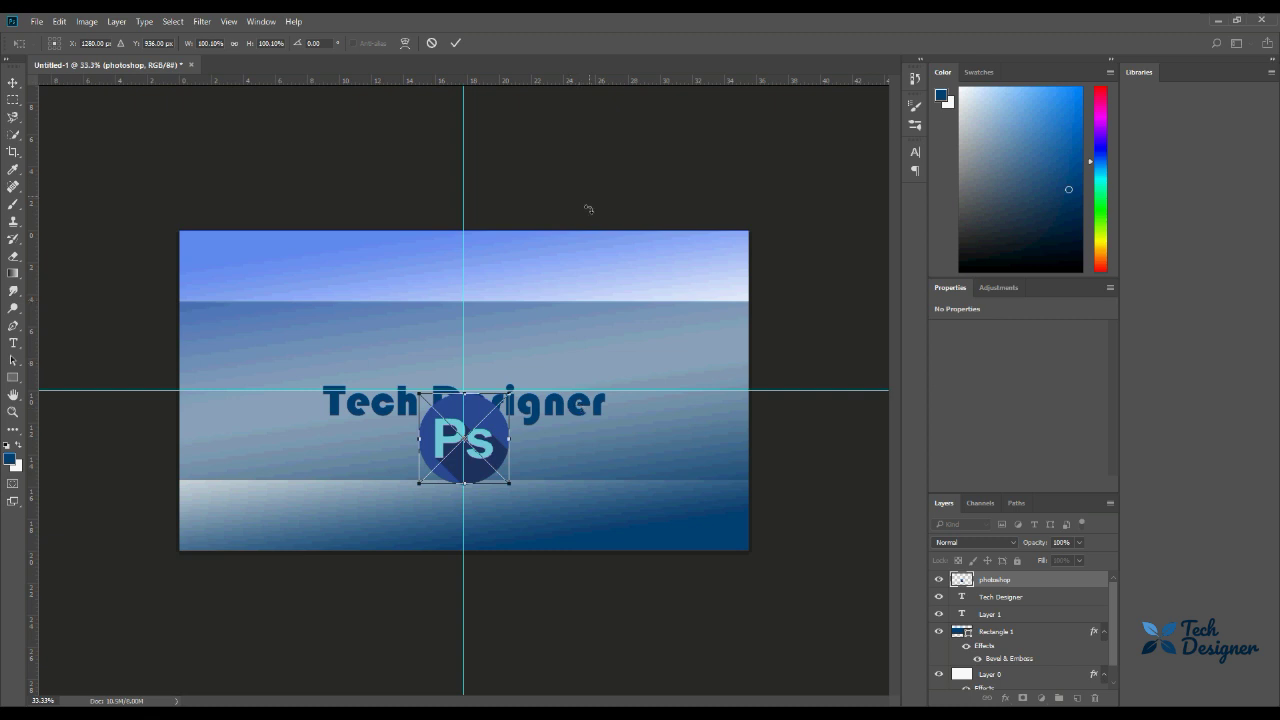
left_click(456, 43)
key("t")
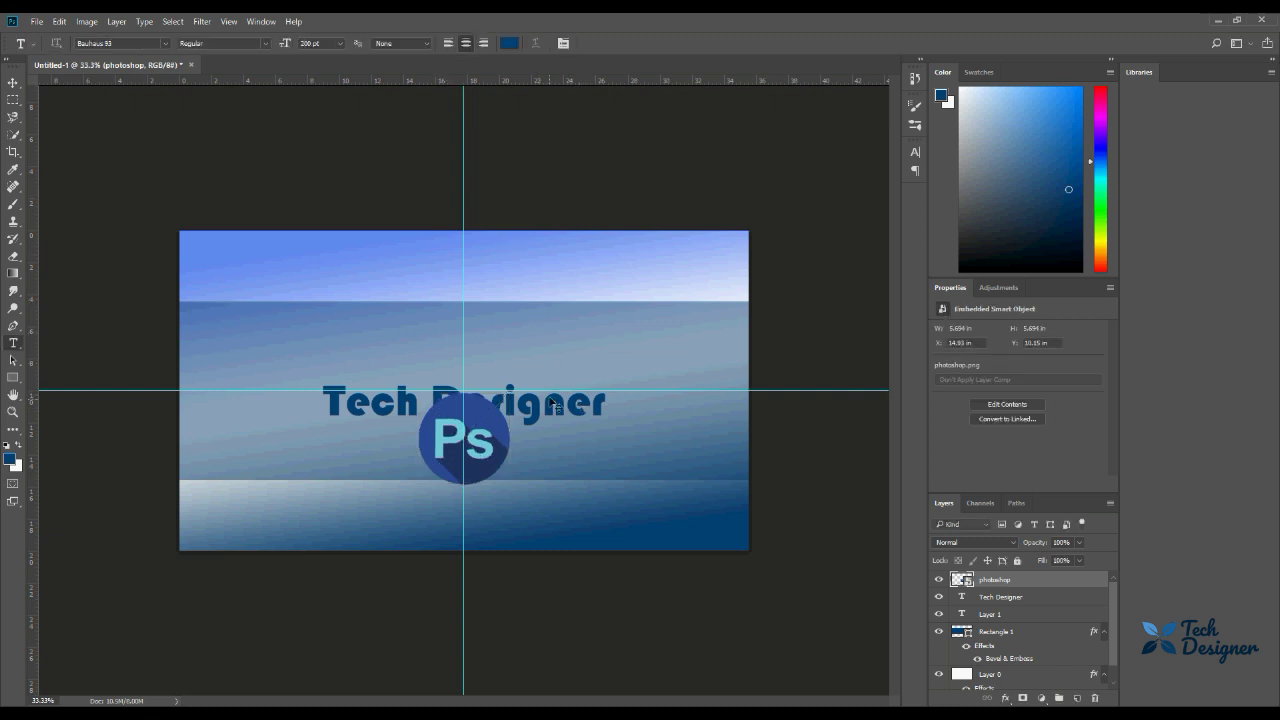
left_click_drag(551, 409, 550, 357)
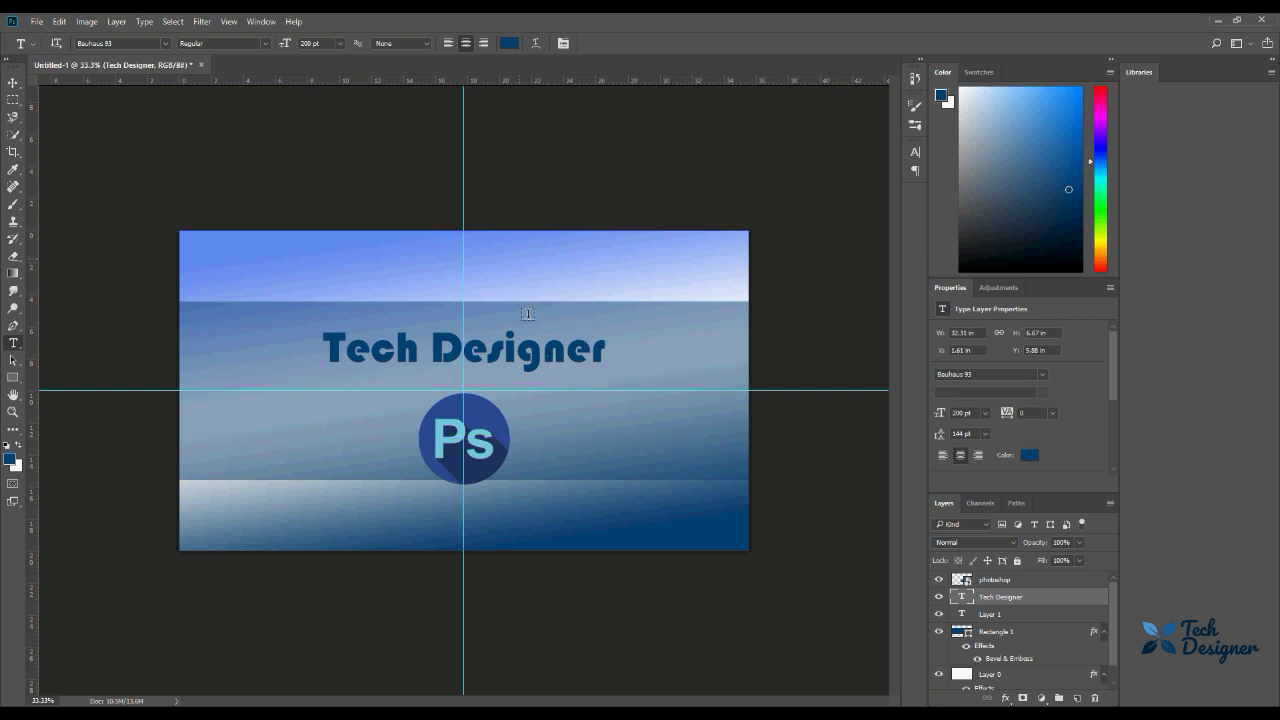
Place the Illustrator and Lightroom icons from the download bar on either side of Ps
left_click(1217, 20)
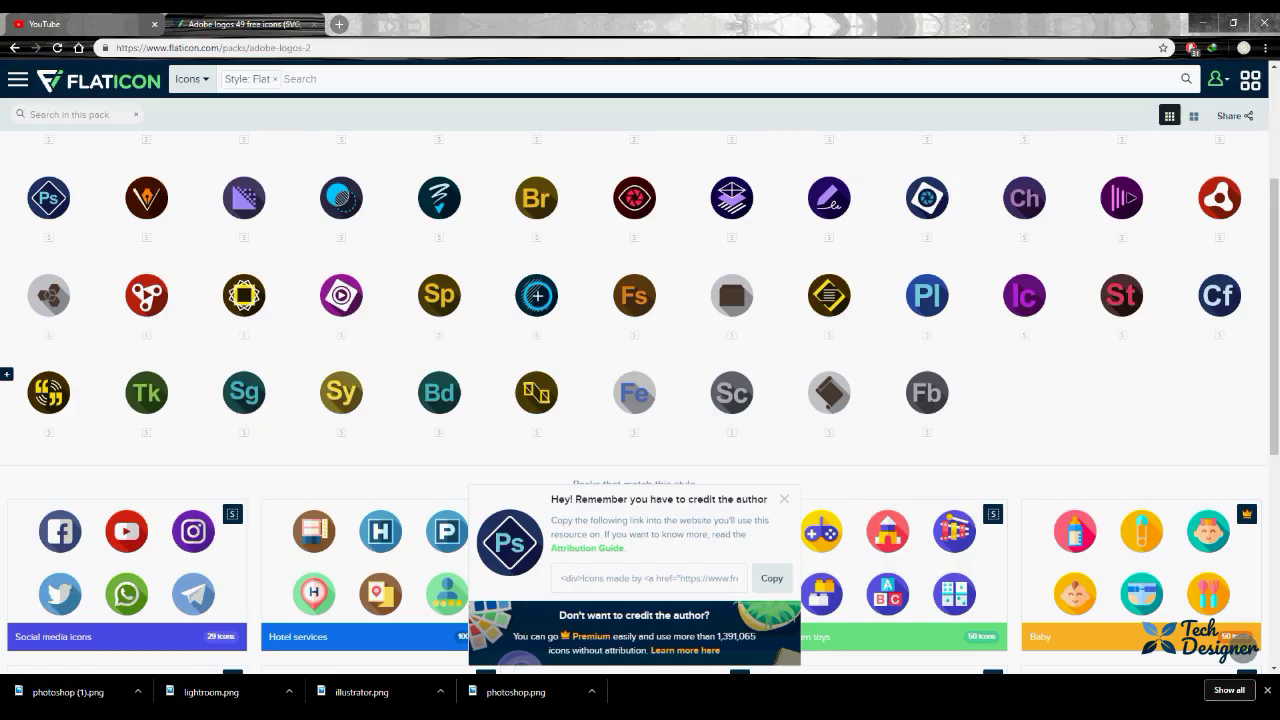
mouse_move(470, 691)
left_mouse_down()
mouse_move(453, 688)
mouse_move(576, 418)
left_mouse_up()
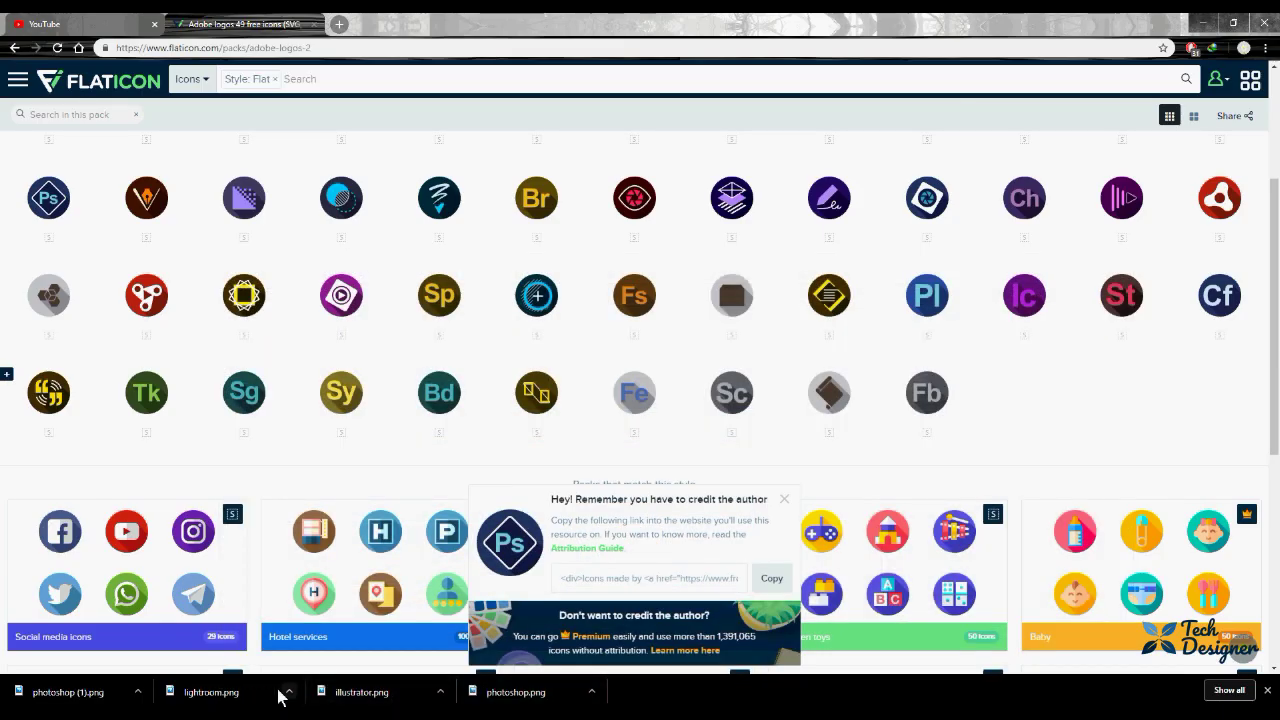
left_click_drag(277, 692, 237, 686)
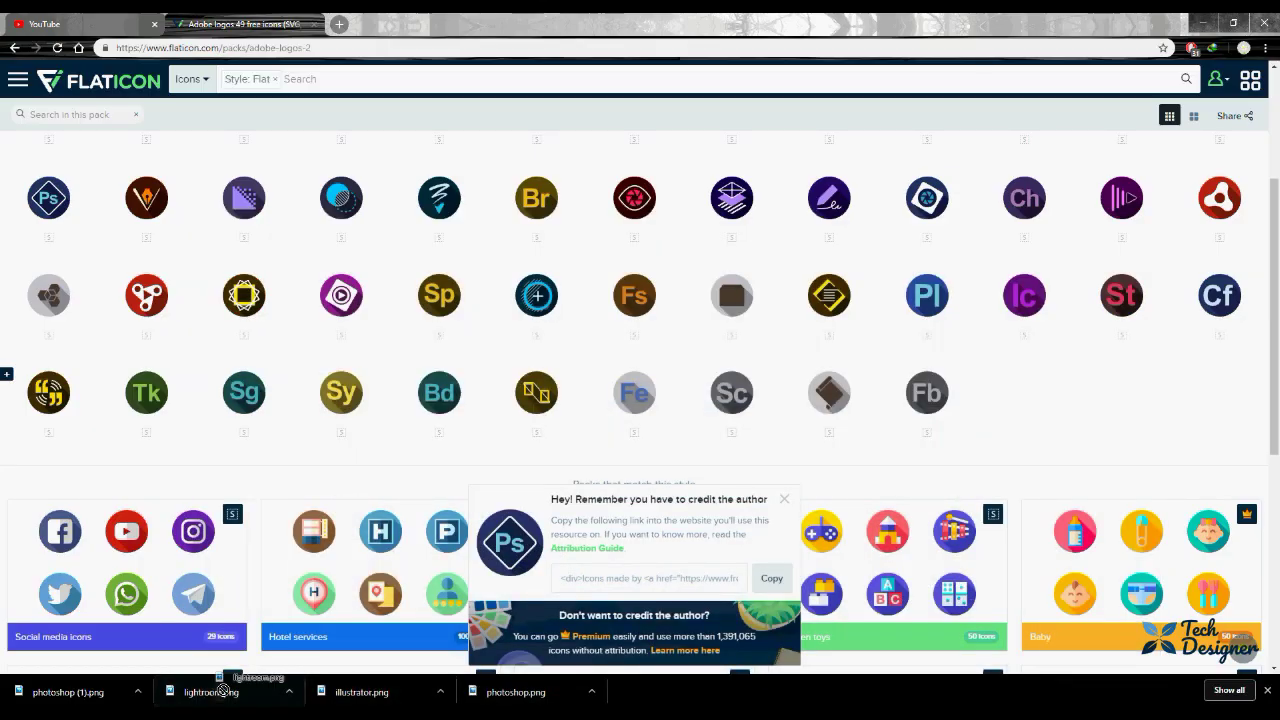
left_click_drag(237, 686, 378, 668)
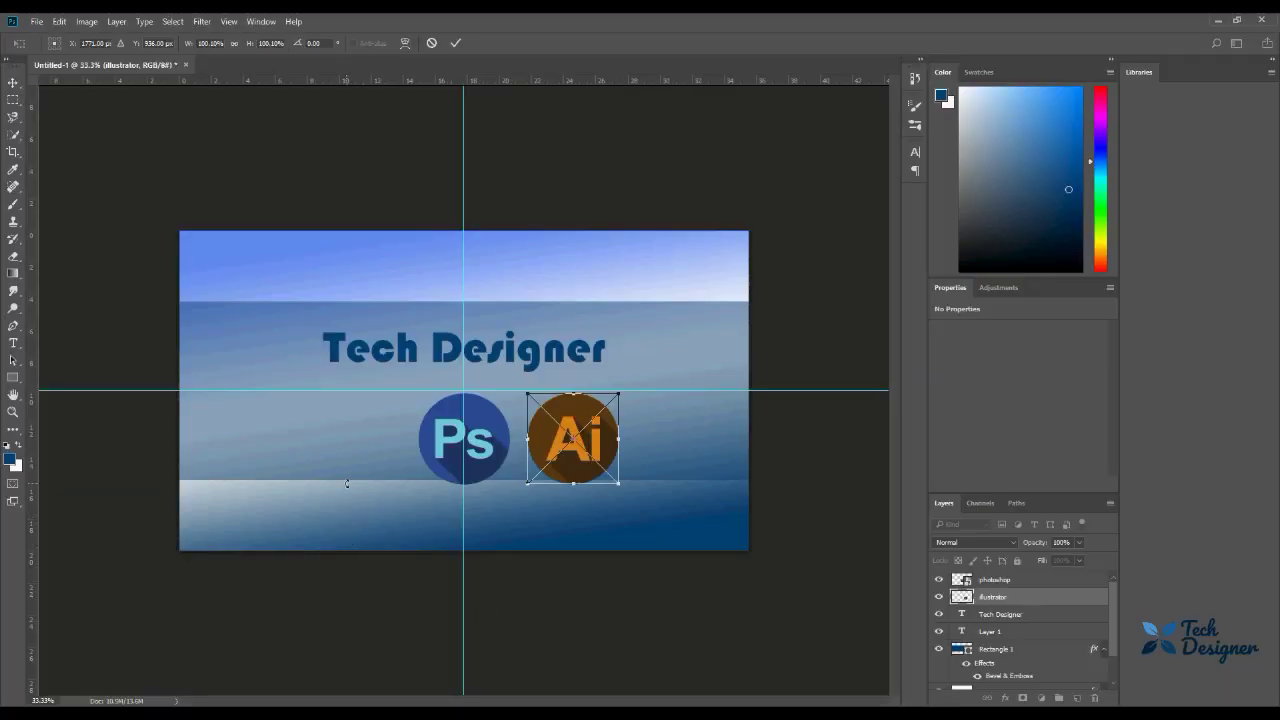
left_click(452, 44)
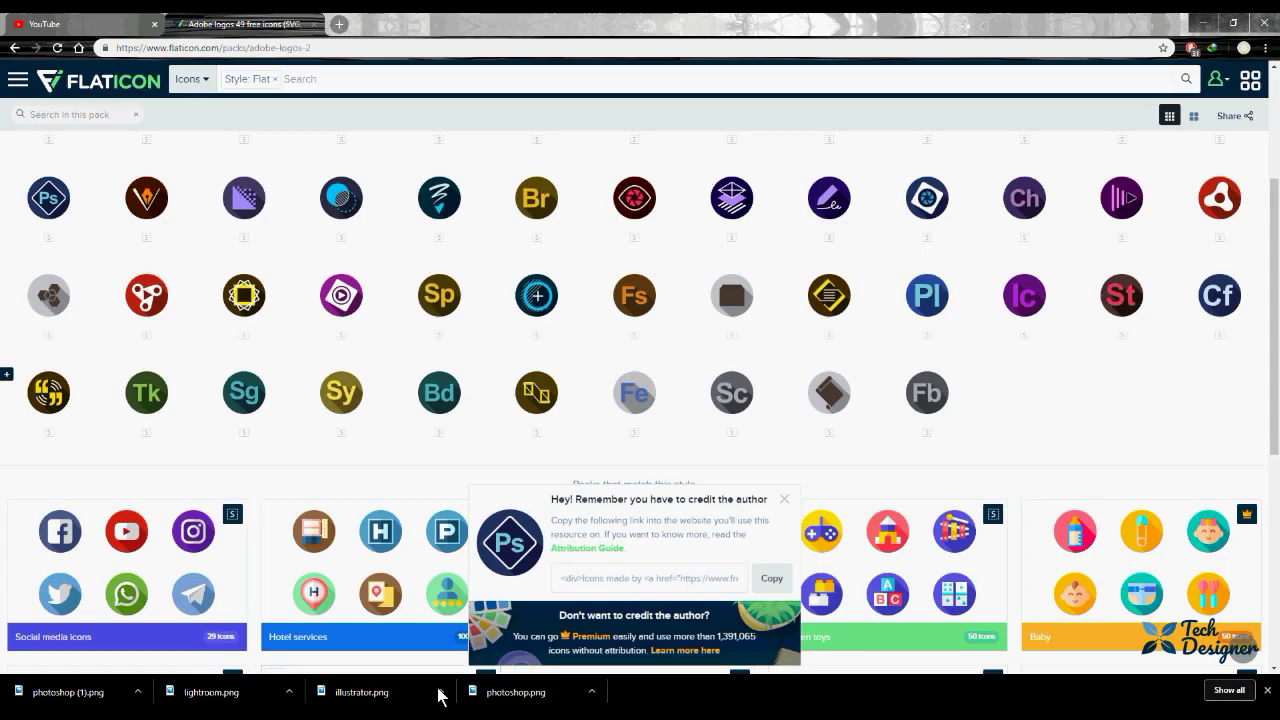
mouse_move(211, 691)
left_mouse_down()
mouse_move(630, 698)
mouse_move(337, 437)
mouse_move(355, 435)
left_mouse_up()
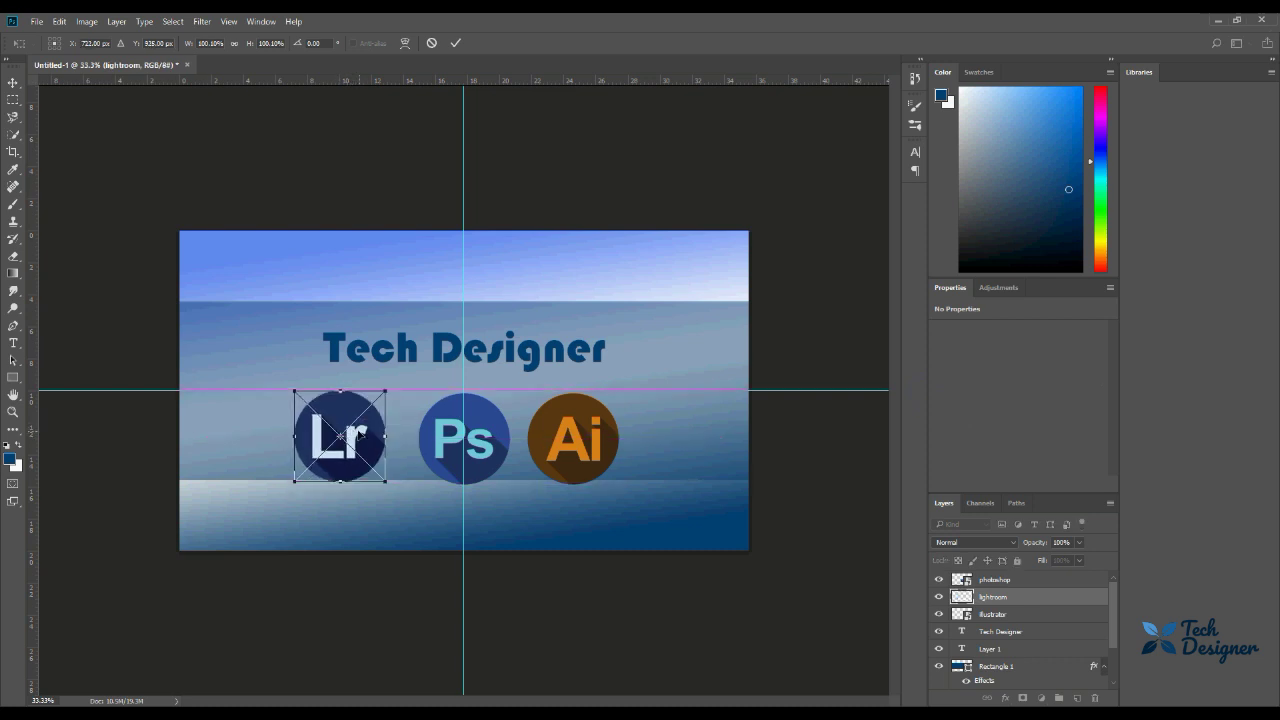
key("t")
left_click(456, 43)
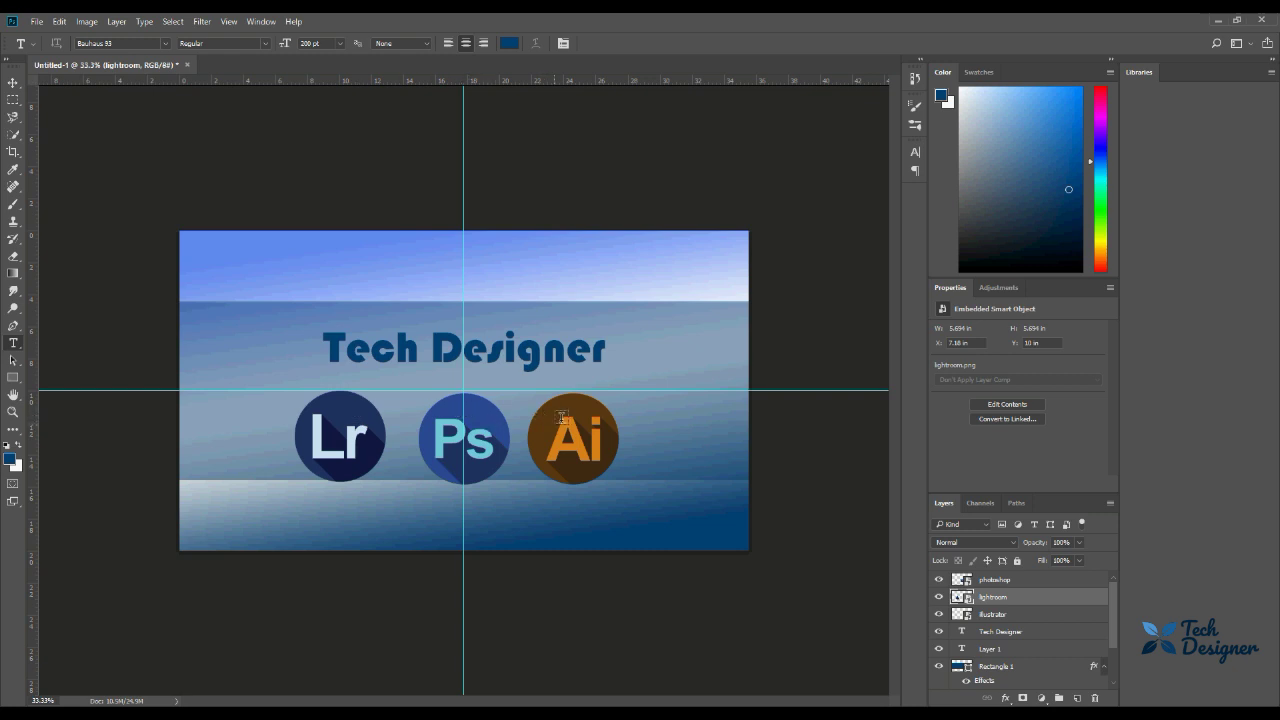
Nudge the semi-transparent band down from Y 720 to 744 px
left_click(731, 367, "ctrl")
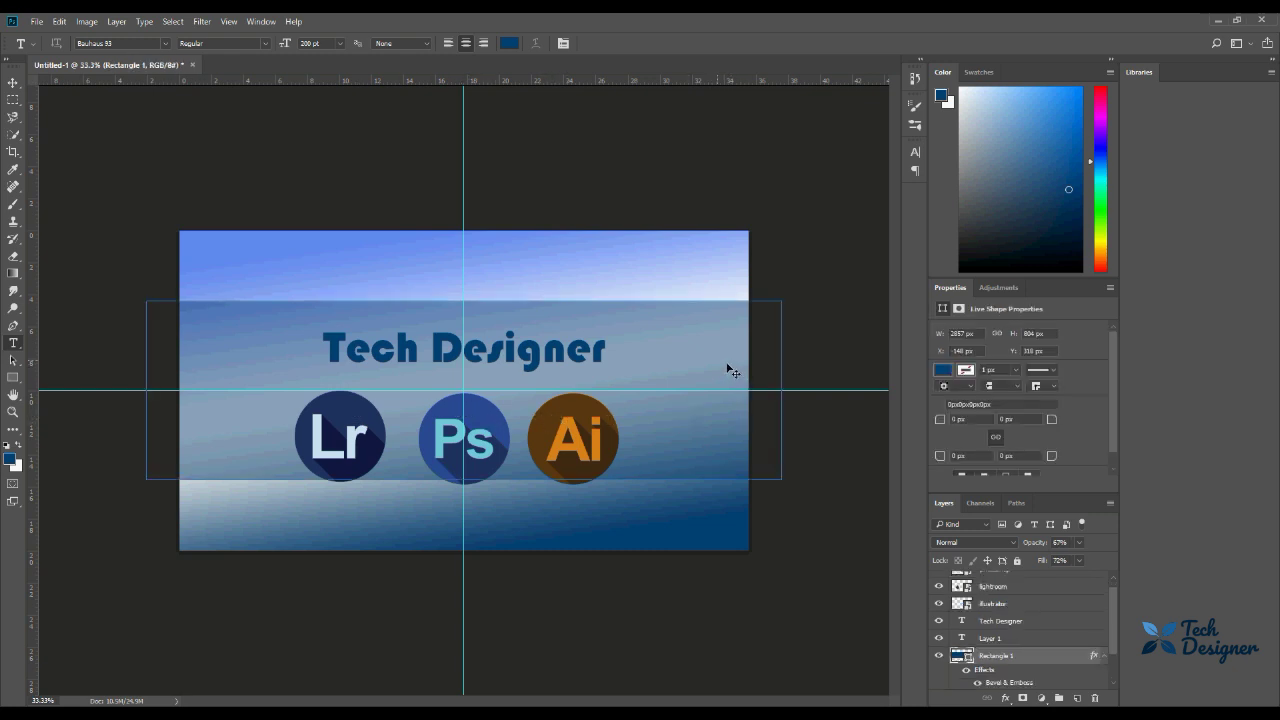
key("ctrl+t")
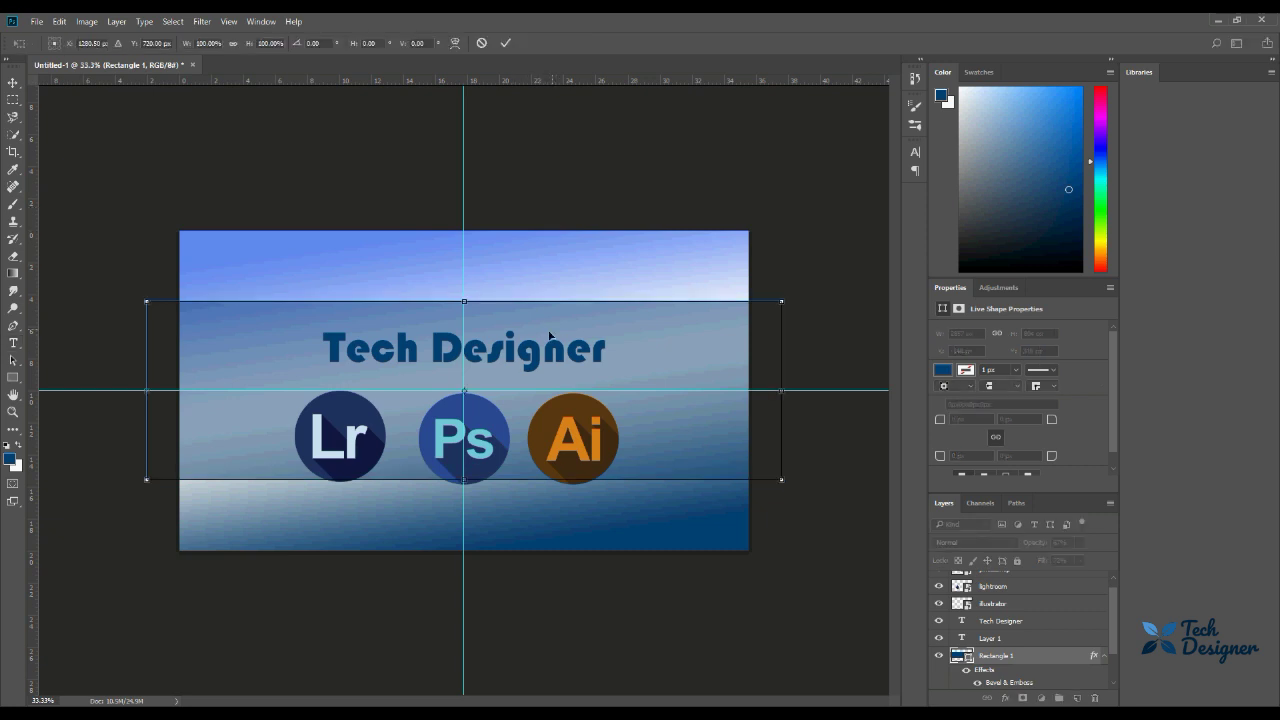
key("Down")
key("Down")
key("Down")
key("Down")
key("Down")
key("Down")
key("Down")
key("Down")
key("Down")
key("Down")
key("Down")
key("Down")
key("Down")
key("Down")
key("Down")
key("Down")
key("Down")
key("Down")
key("Down")
key("Down")
key("Down")
key("Down")
key("Down")
key("Down")
left_click(506, 45)
Select all of the Tech Designer text and commit it
key("t")
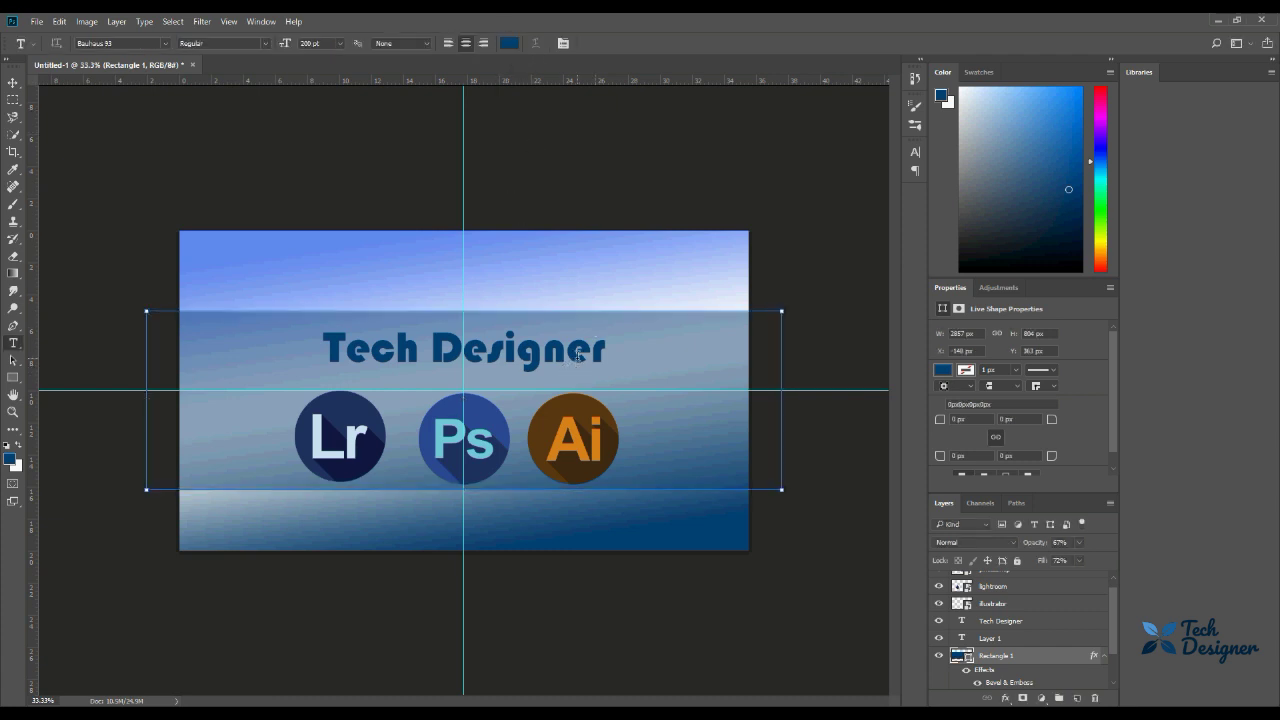
left_click(578, 353)
key("ctrl+a")
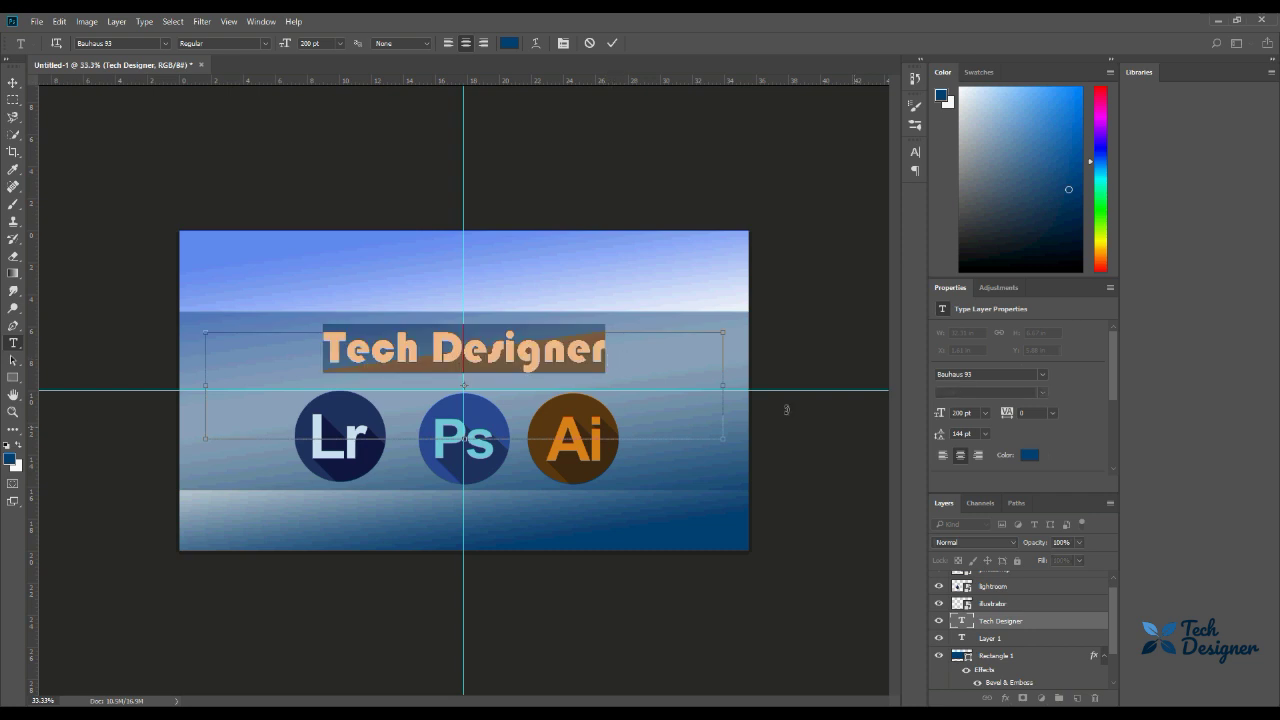
key("ctrl+Return")
Bevel the Tech Designer text: depth 147%, size 13 px, soften 10 px, lower highlight opacity
double_click(1077, 620)
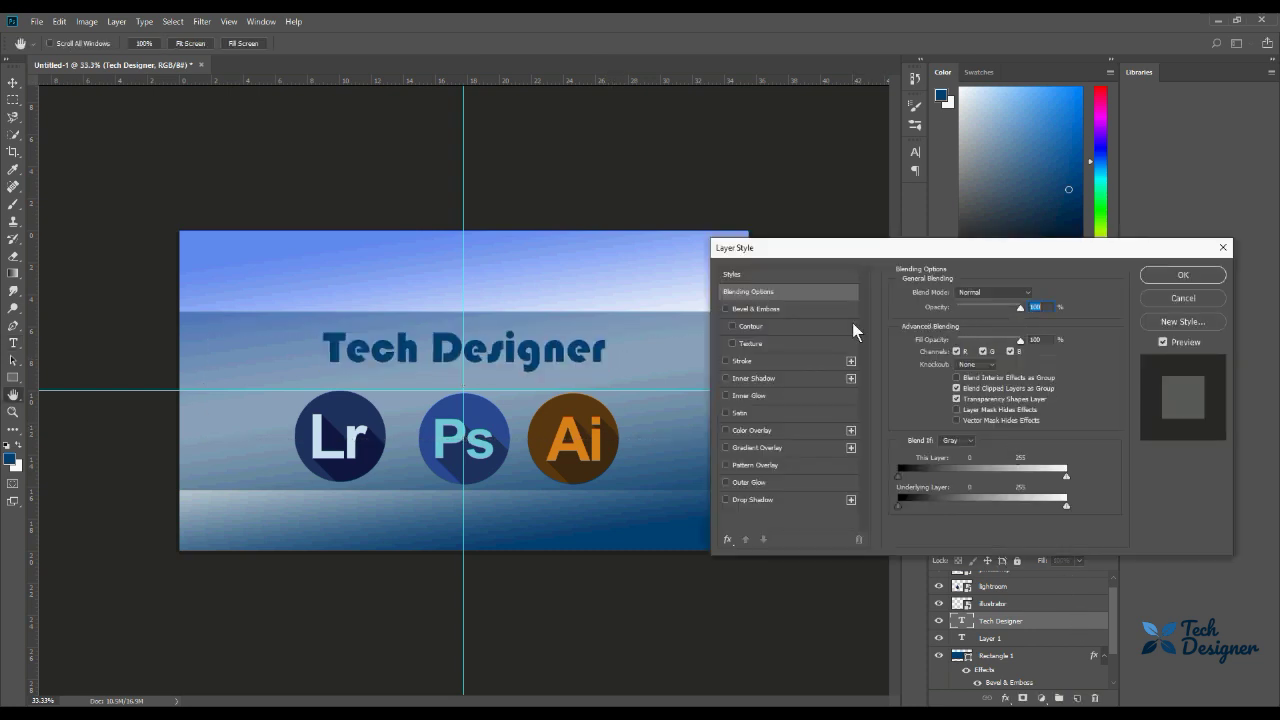
left_click(784, 307)
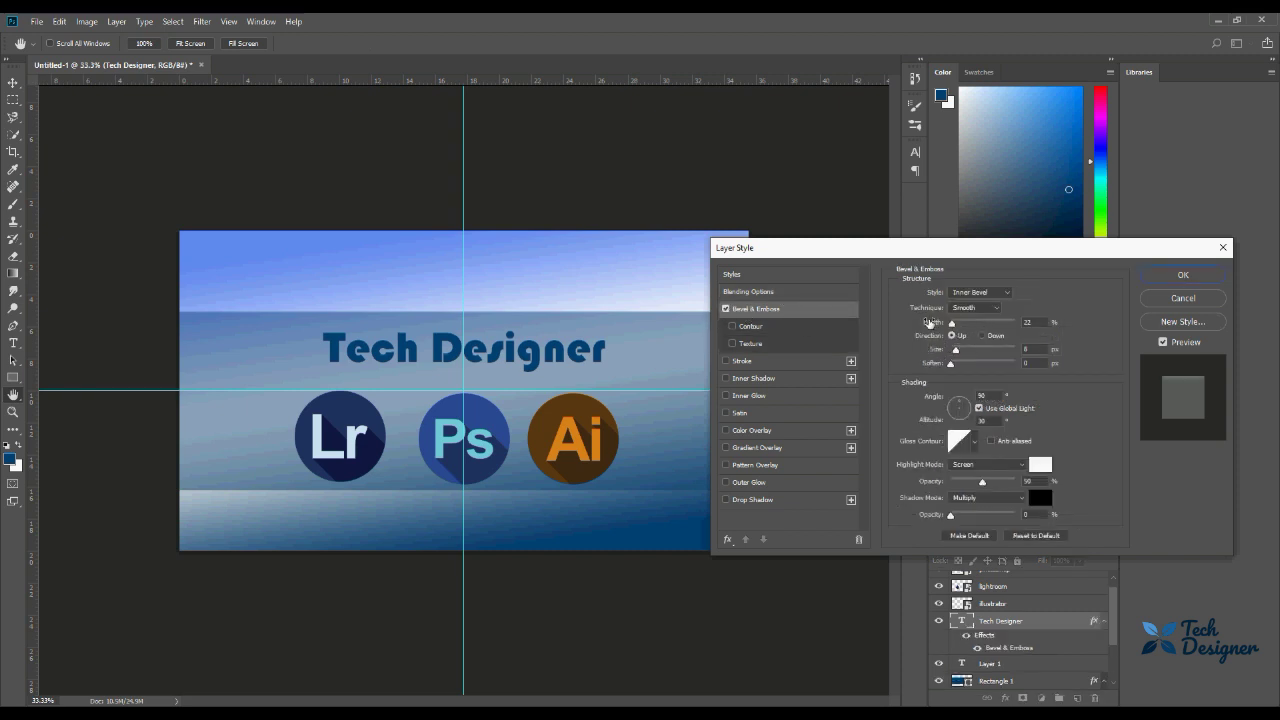
mouse_move(953, 327)
left_mouse_down()
mouse_move(976, 350)
mouse_move(956, 353)
mouse_move(992, 364)
left_mouse_up()
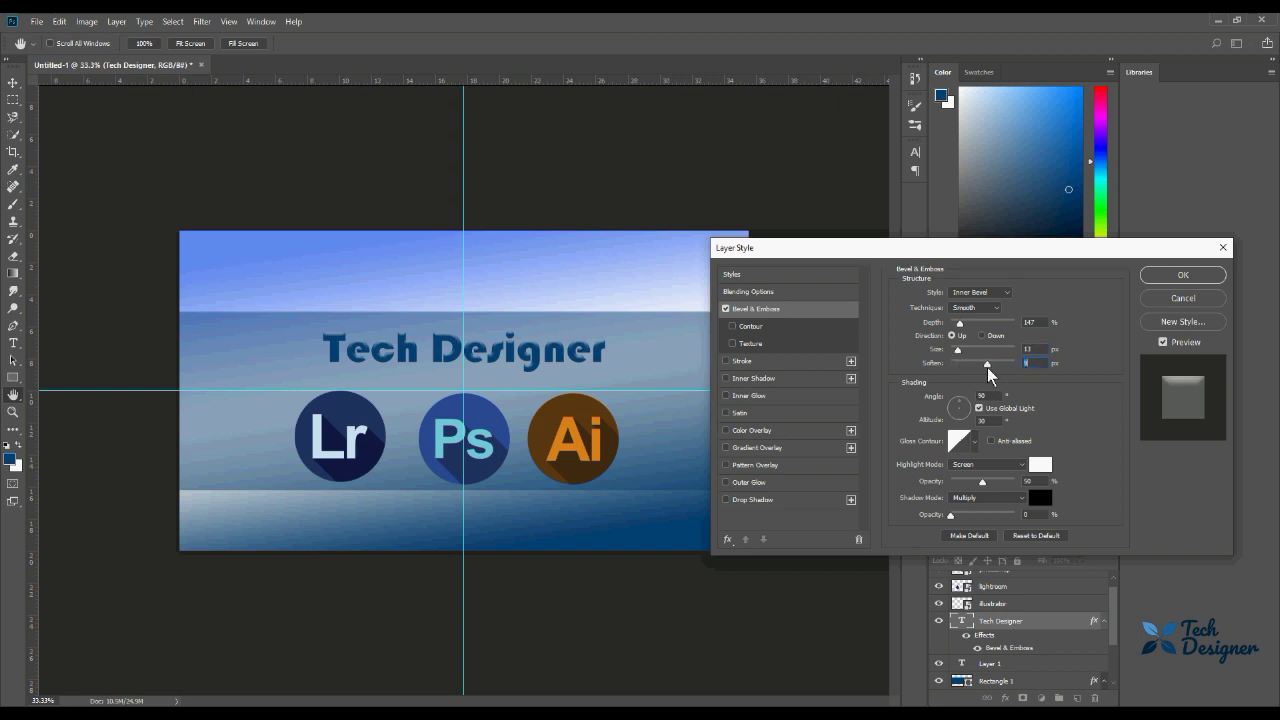
left_click_drag(1002, 365, 990, 364)
mouse_move(980, 481)
left_mouse_down()
mouse_move(963, 481)
mouse_move(1008, 479)
mouse_move(974, 484)
mouse_move(980, 514)
mouse_move(992, 513)
left_mouse_up()
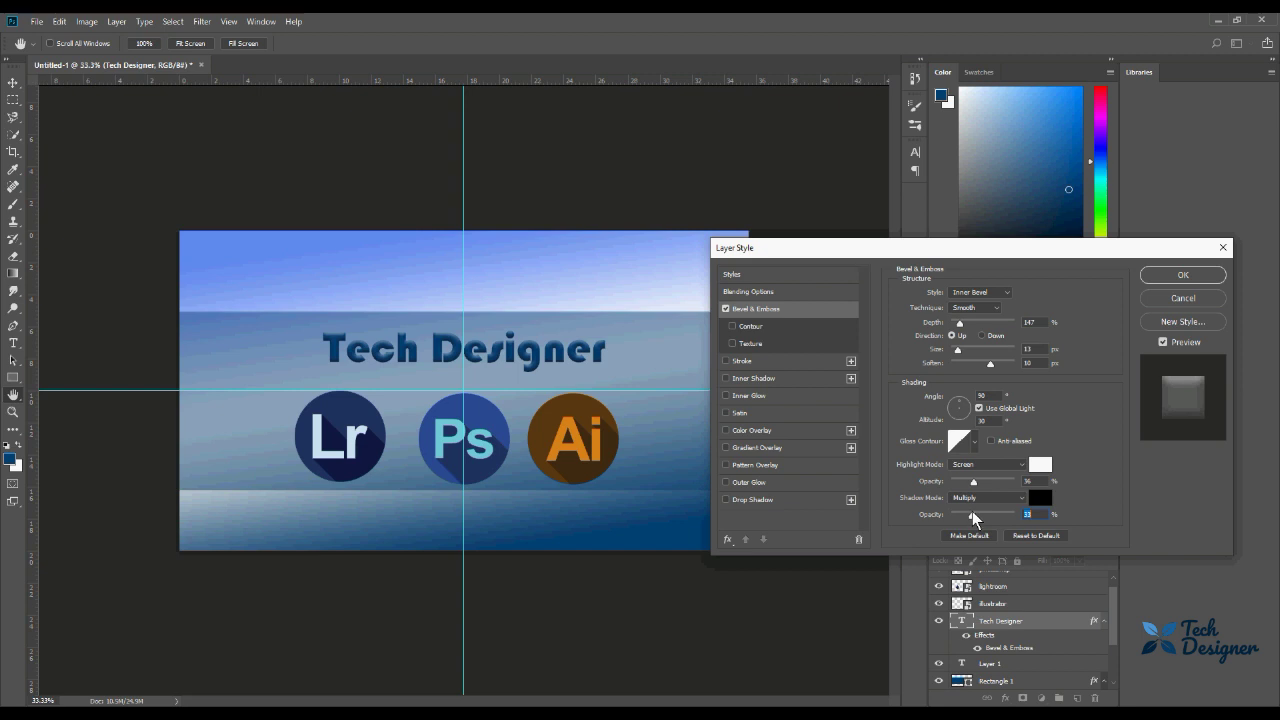
left_click(1182, 276)
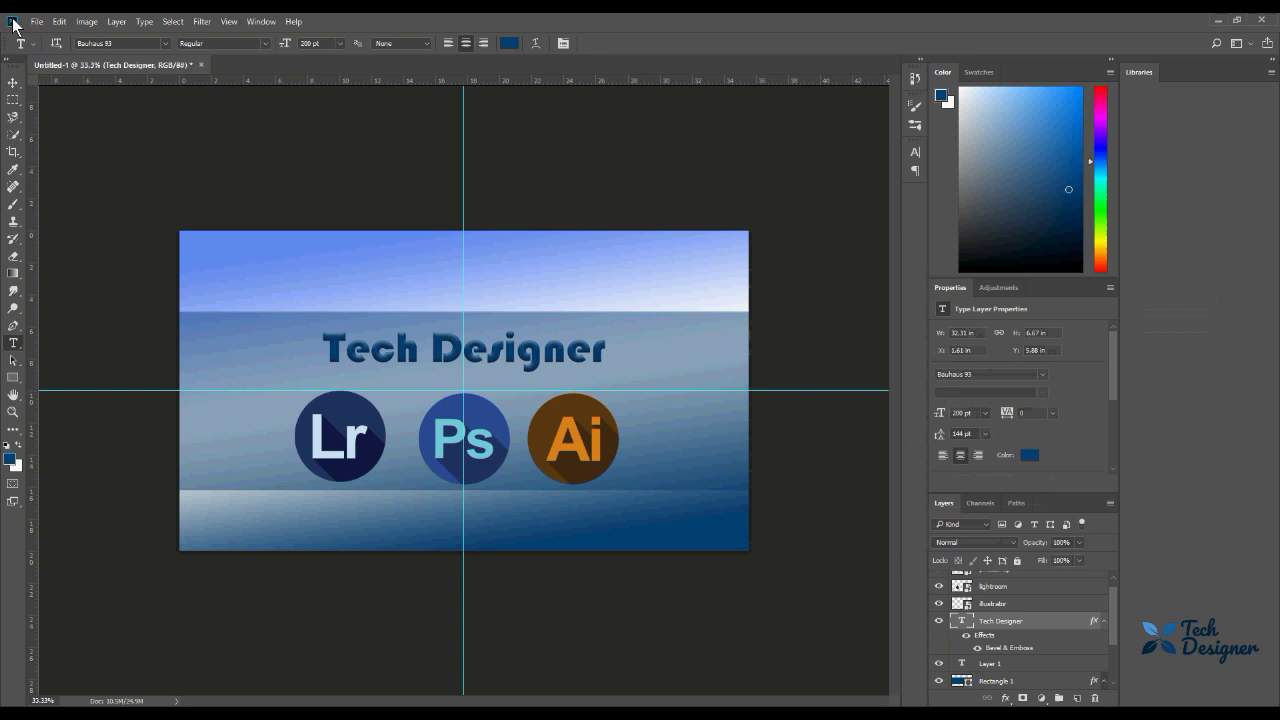
Open Layer 0's Gradient Overlay gradient editor and preview several presets, from Black-White to Copper
left_click(677, 295, "ctrl")
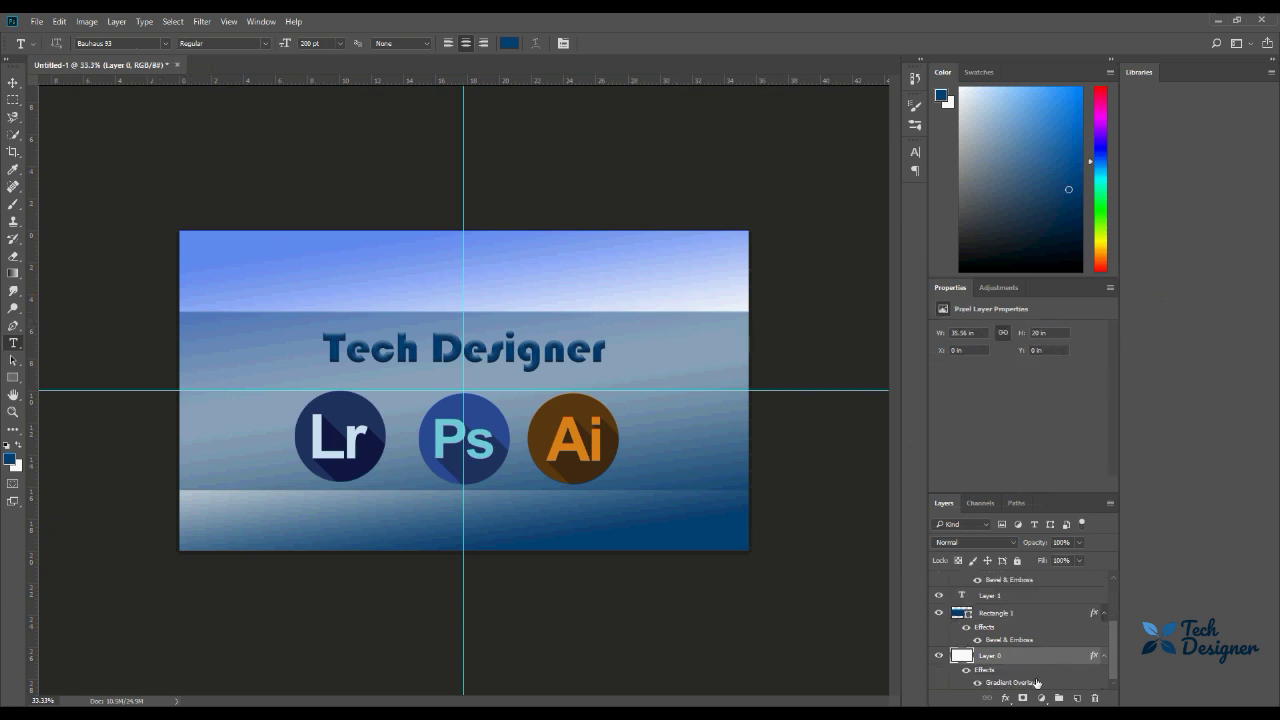
double_click(998, 681)
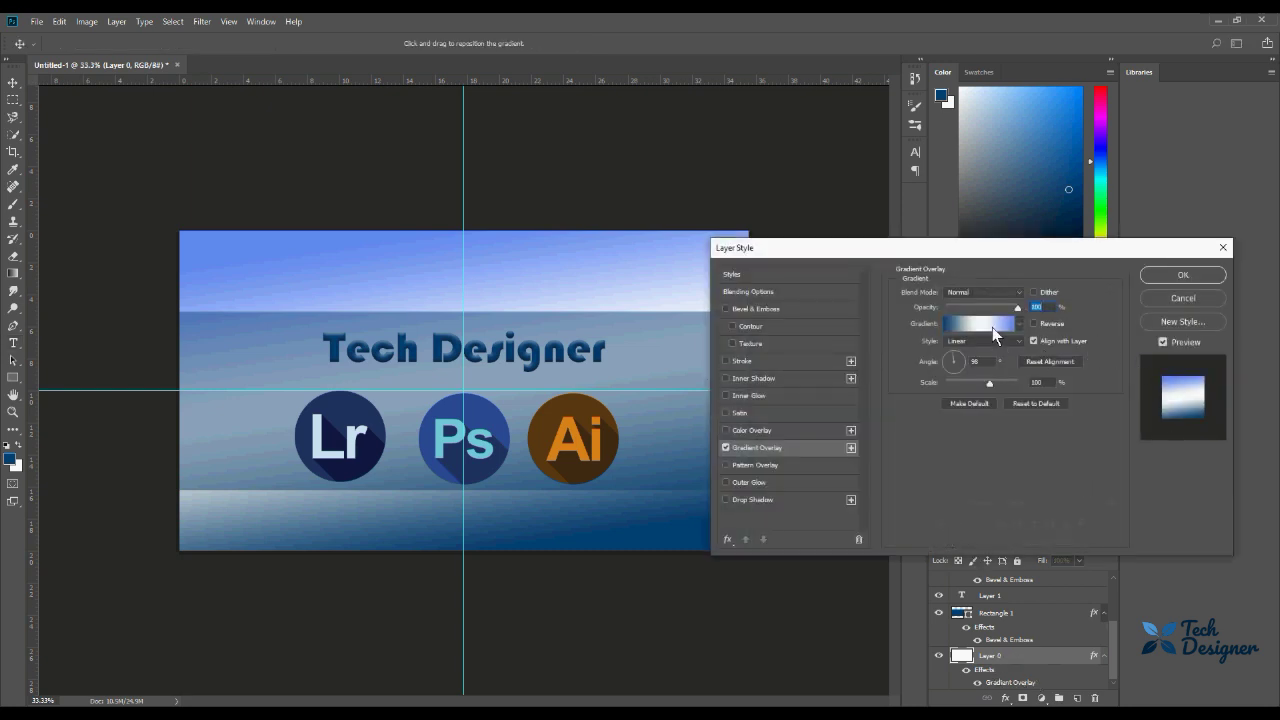
left_click(989, 326)
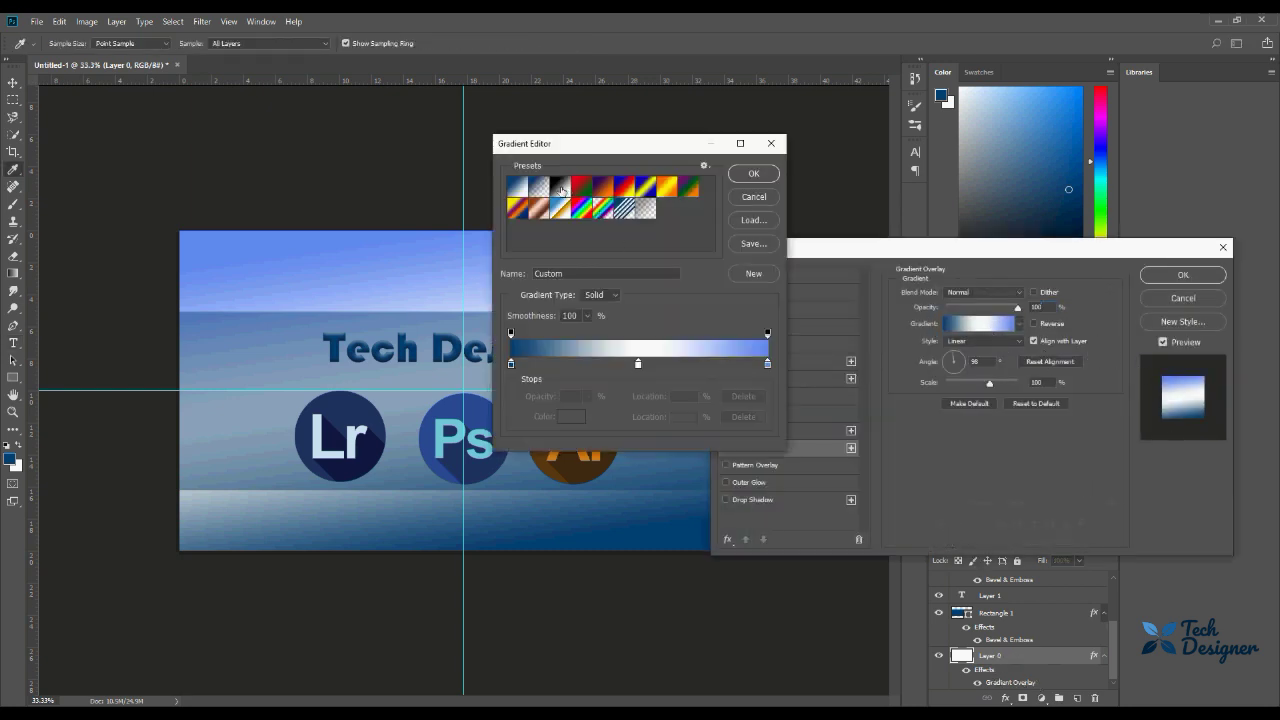
left_click(560, 188)
left_click(603, 189)
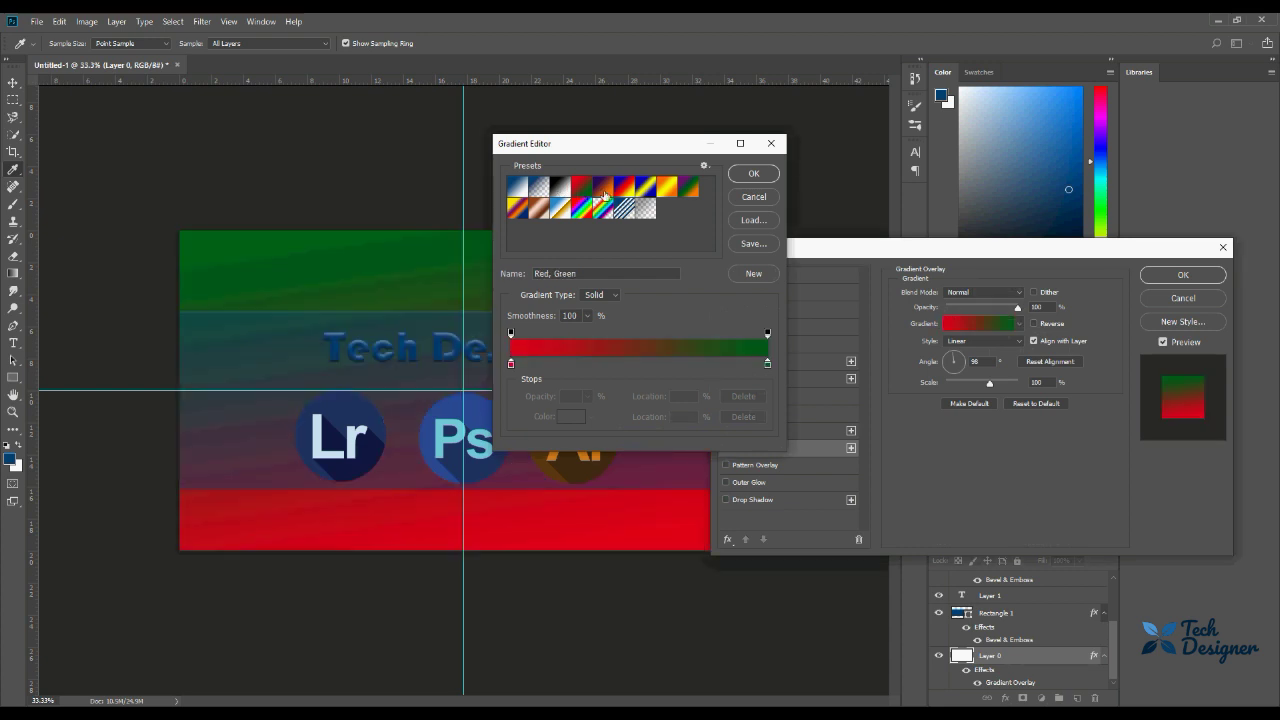
left_click(605, 195)
left_click(631, 192)
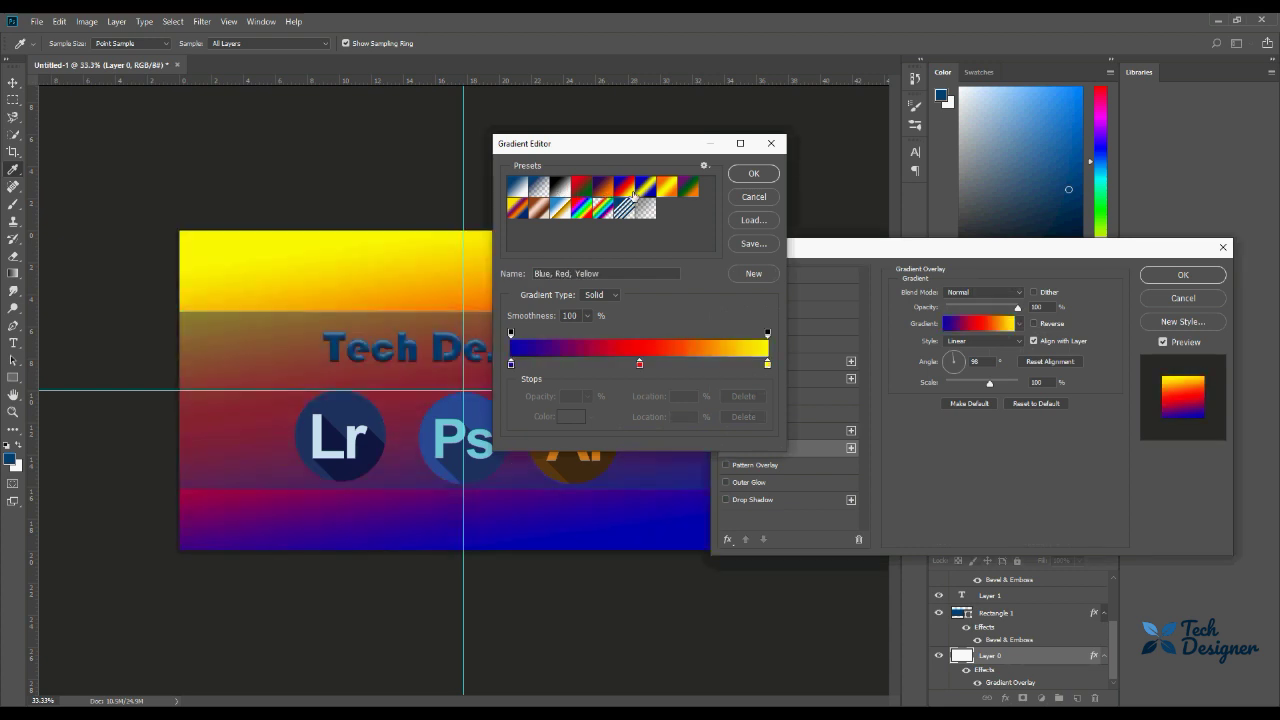
left_click(655, 192)
left_click(677, 190)
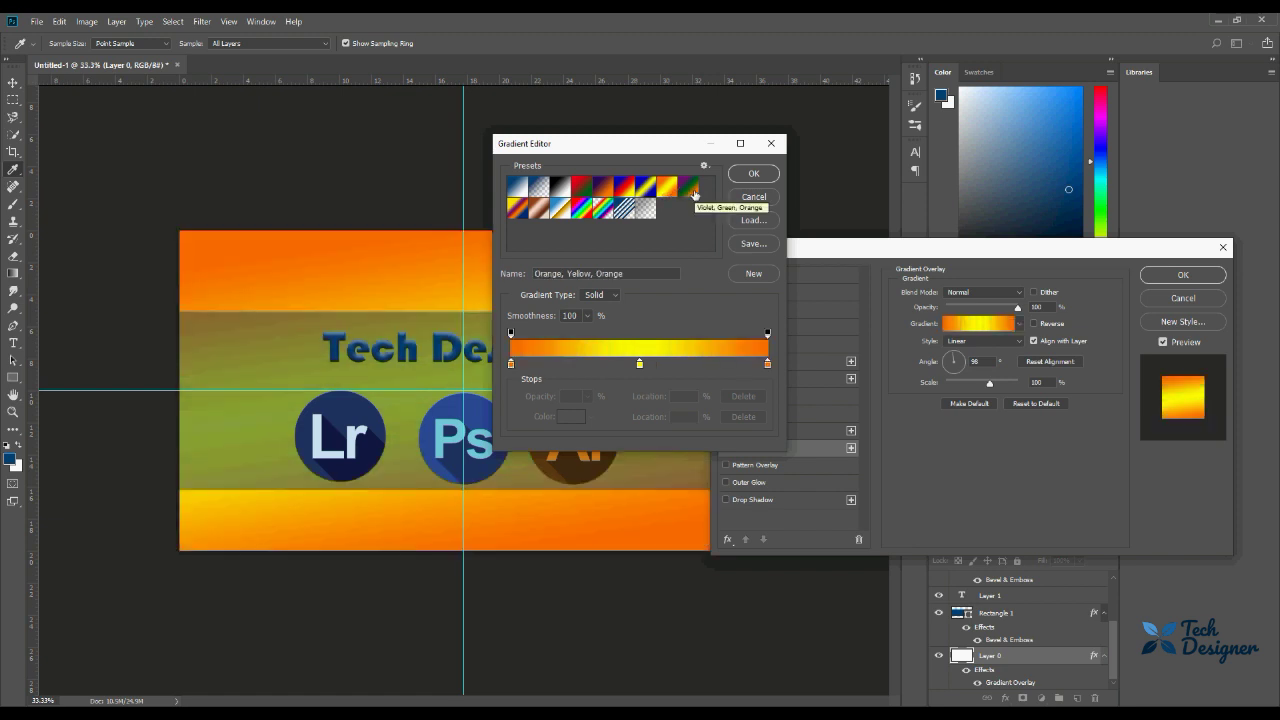
left_click(693, 189)
left_click(547, 209)
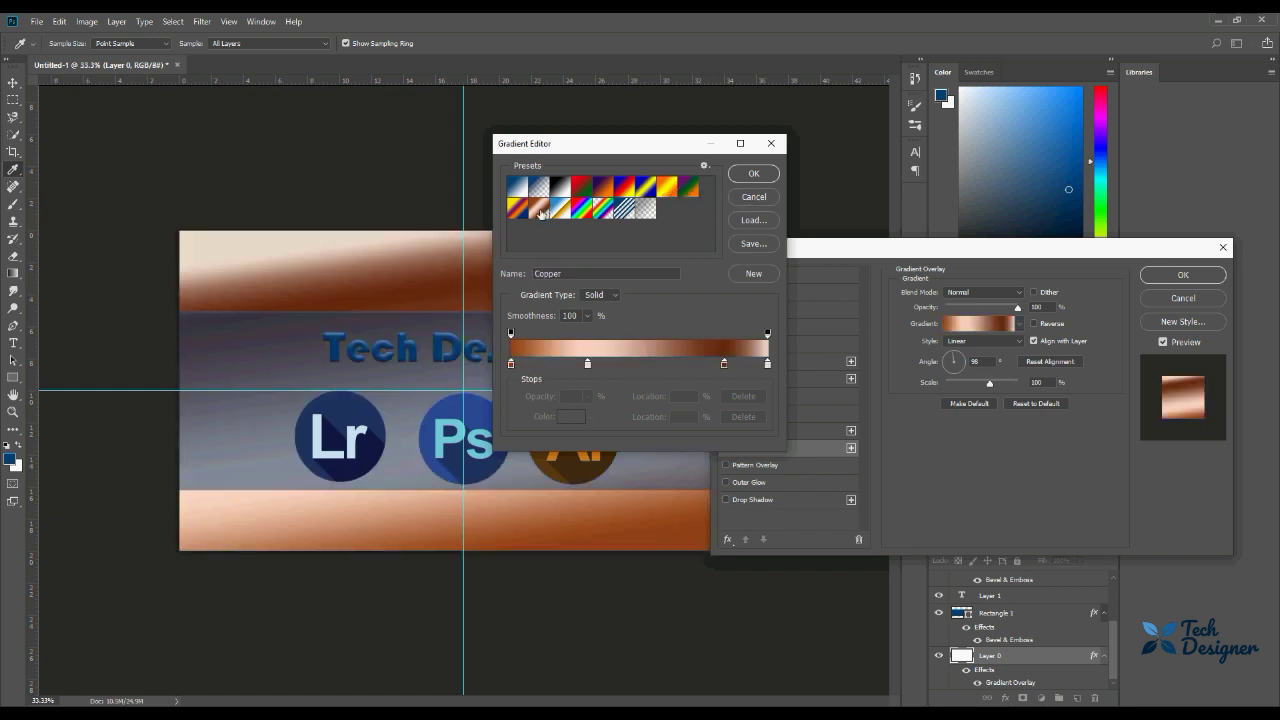
Apply the Foreground to Background preset so the backdrop shades from white to blue
left_click(560, 188)
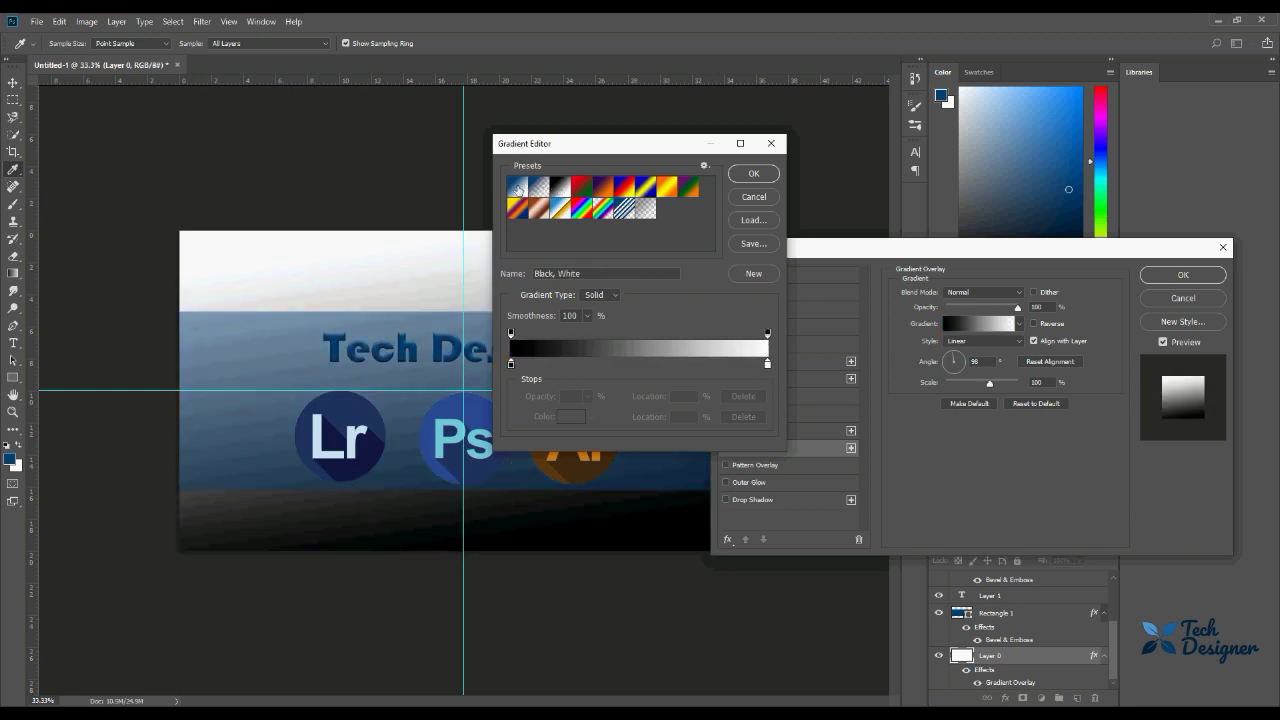
left_click(517, 188)
left_click(538, 188)
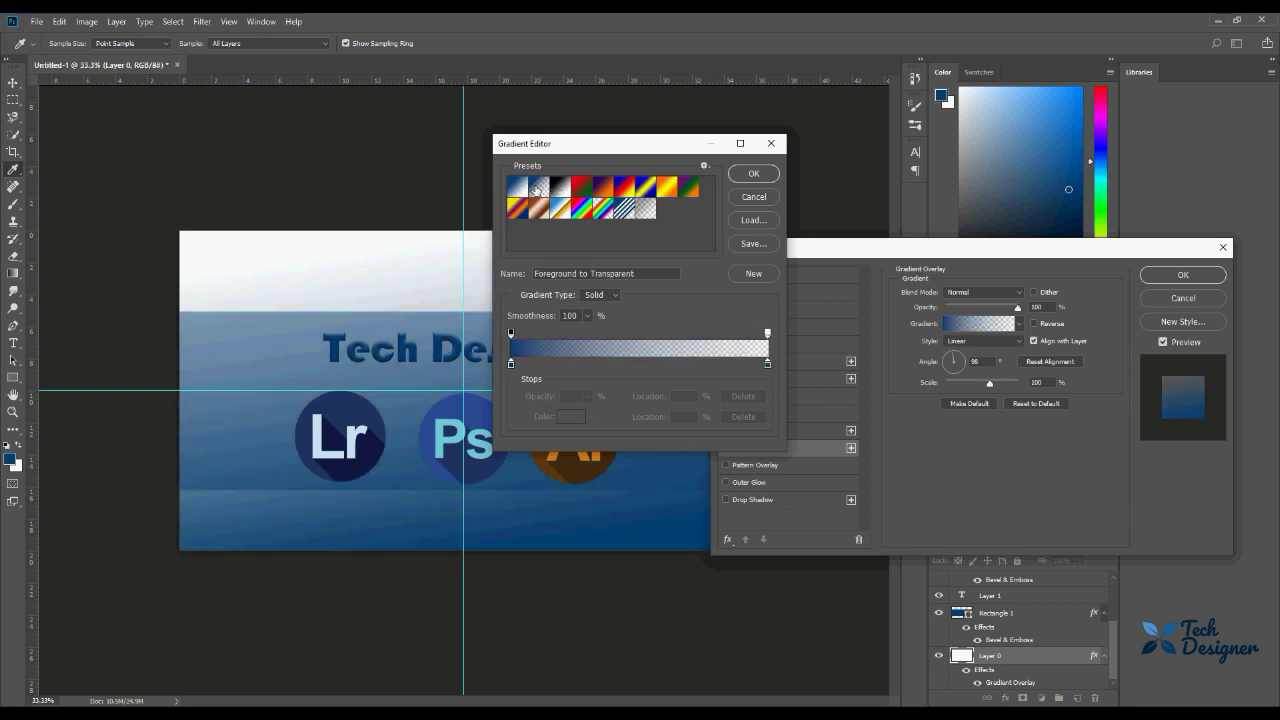
left_click(516, 190)
left_click(516, 190)
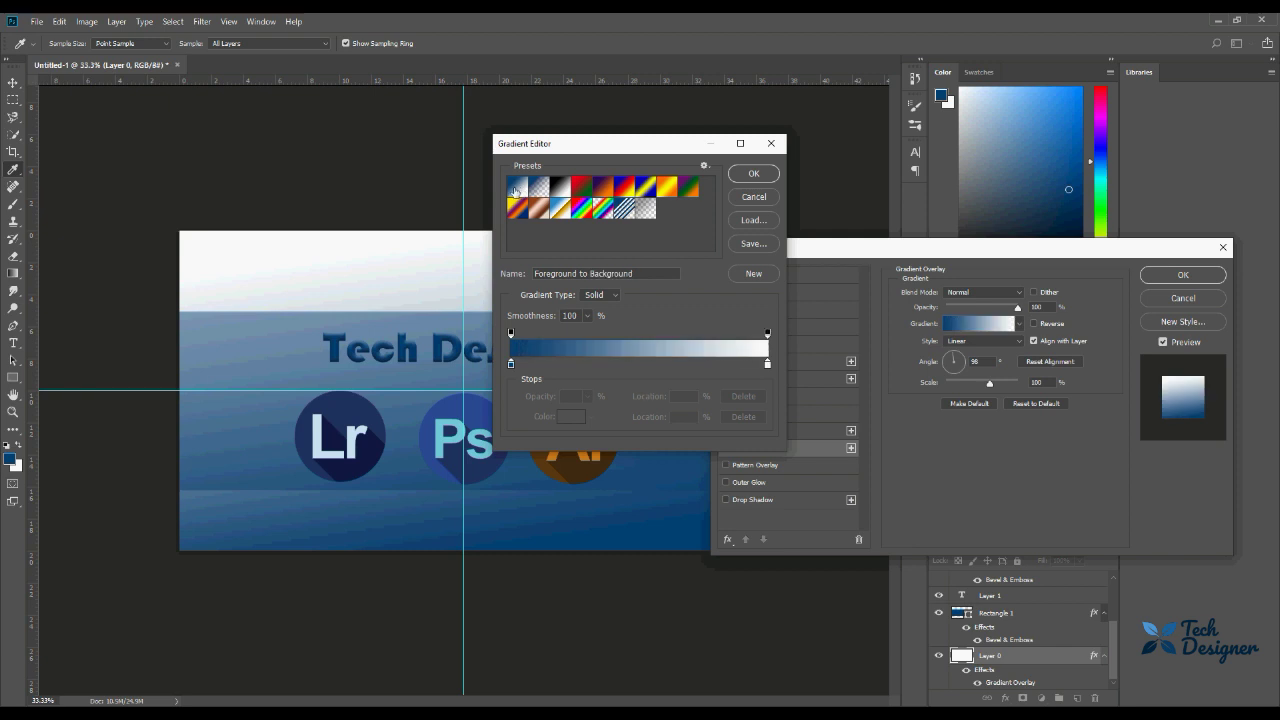
left_click(754, 175)
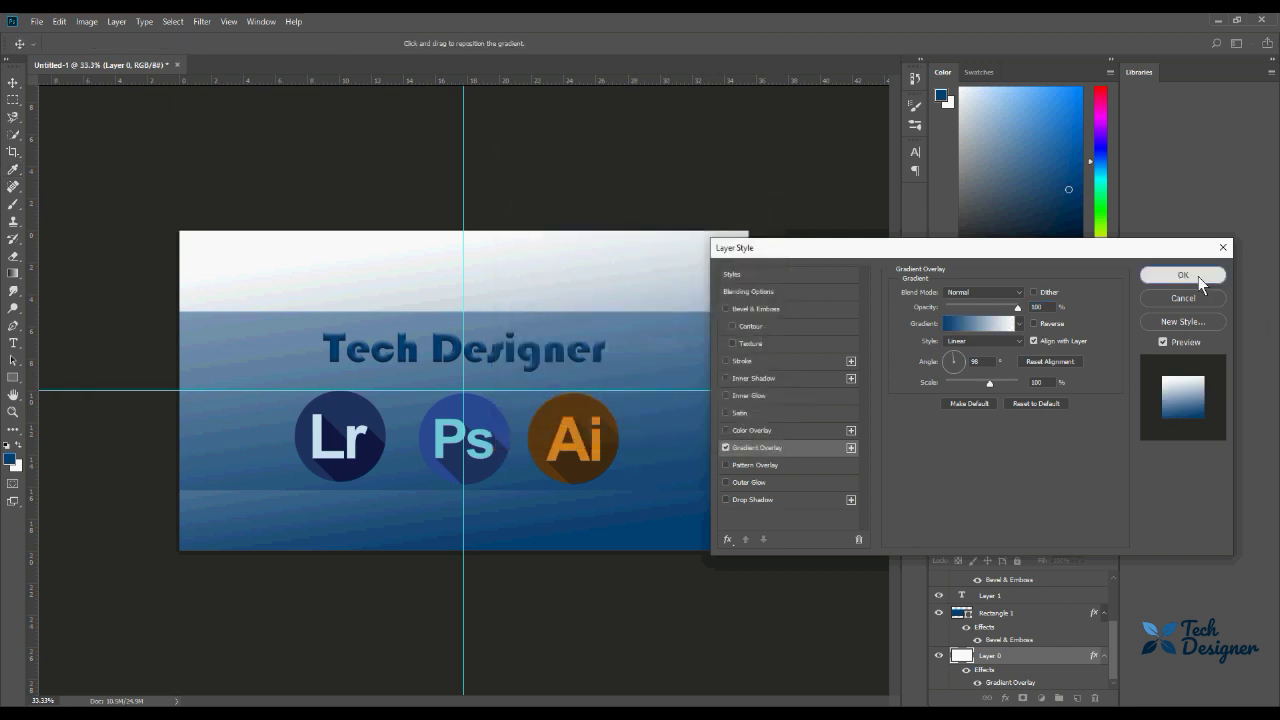
left_click(1183, 275)
key("t")
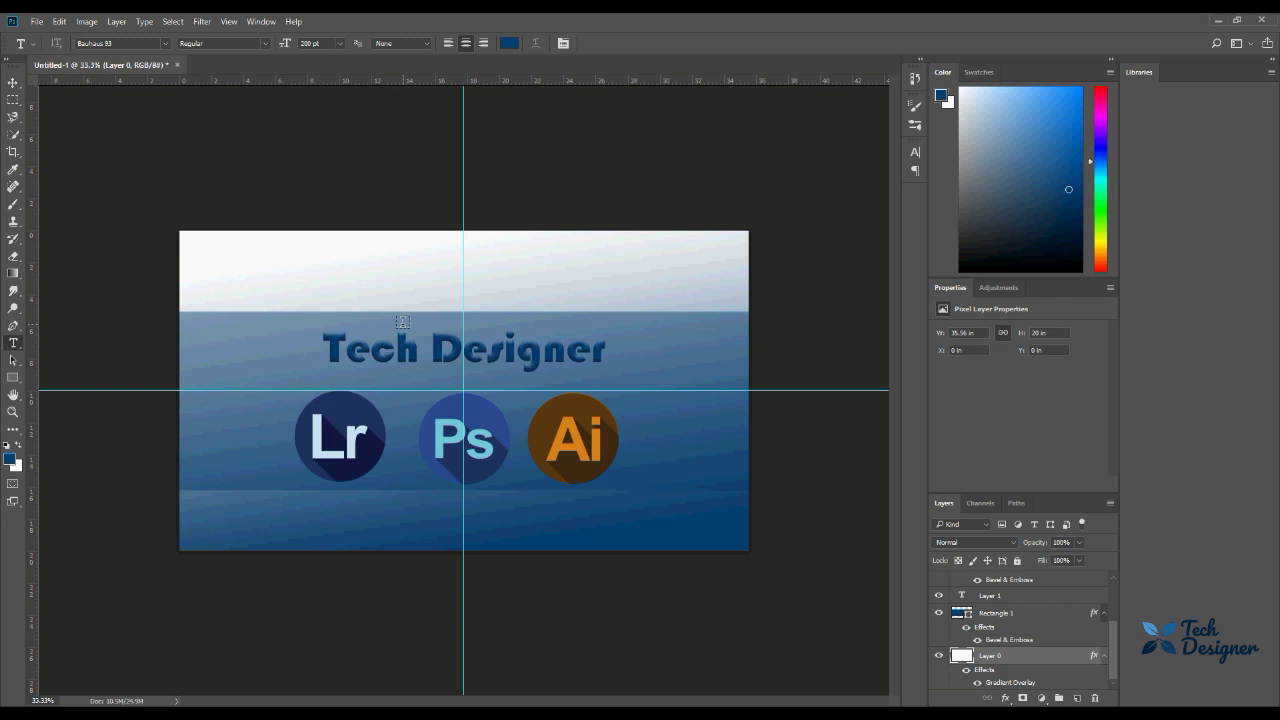
Quick Export the banner as PNG to the Desktop as Untitled-1.png
left_click(36, 21)
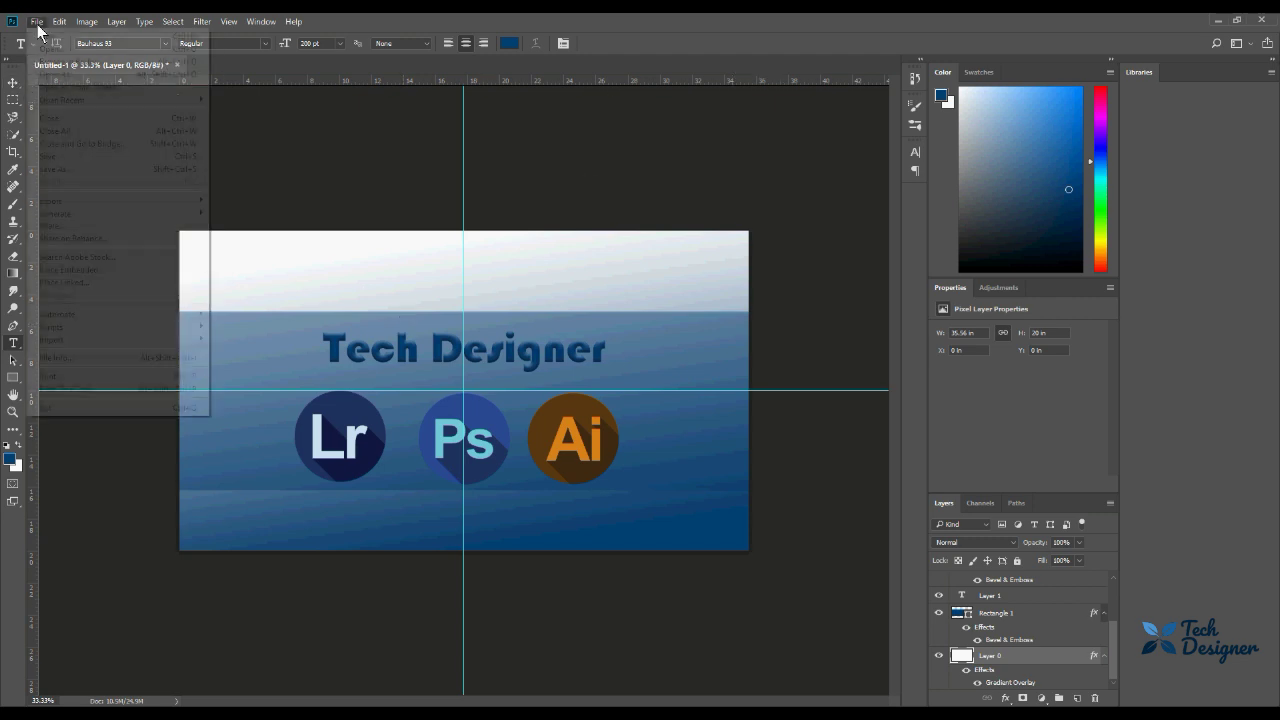
mouse_move(60, 201)
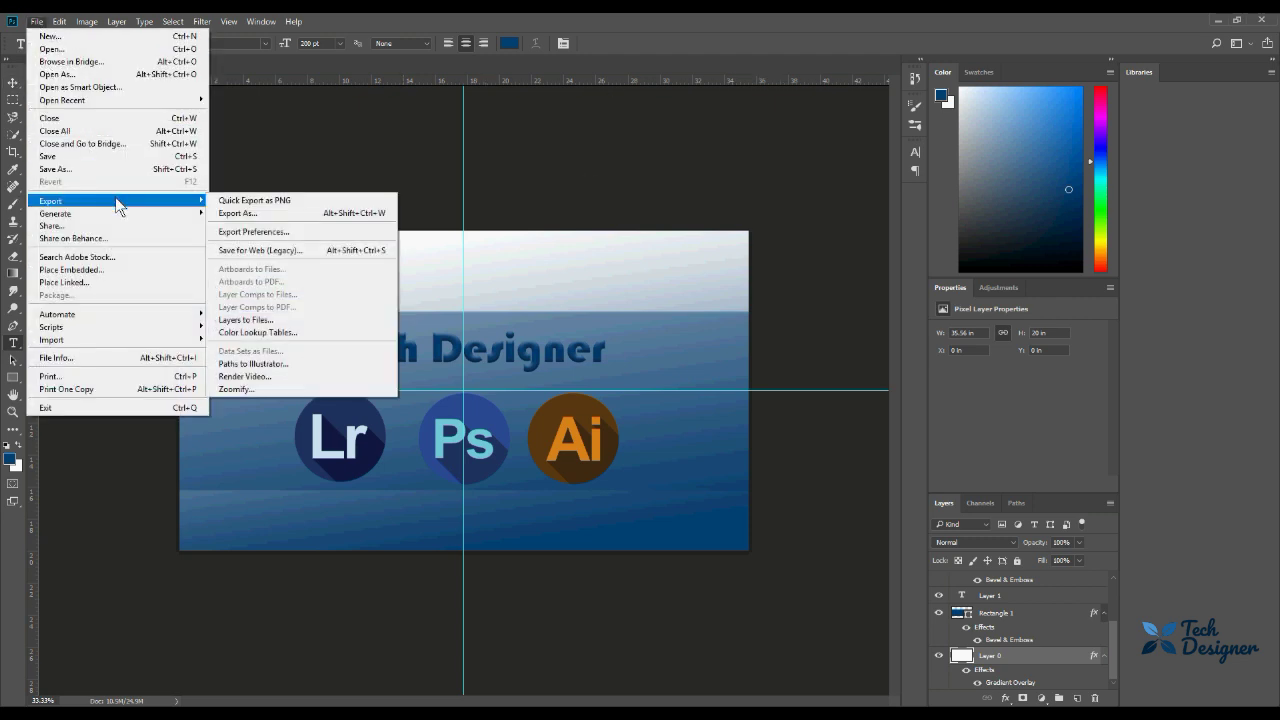
left_click(223, 201)
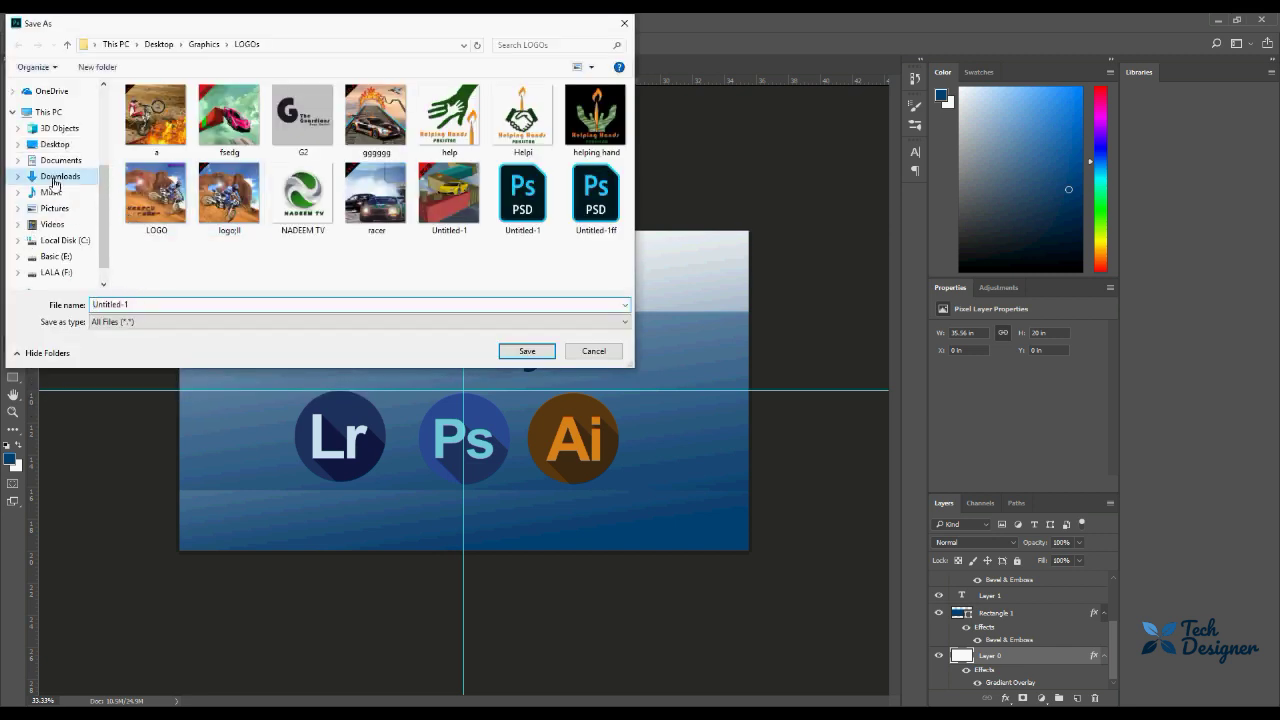
left_click(57, 177)
left_click(55, 144)
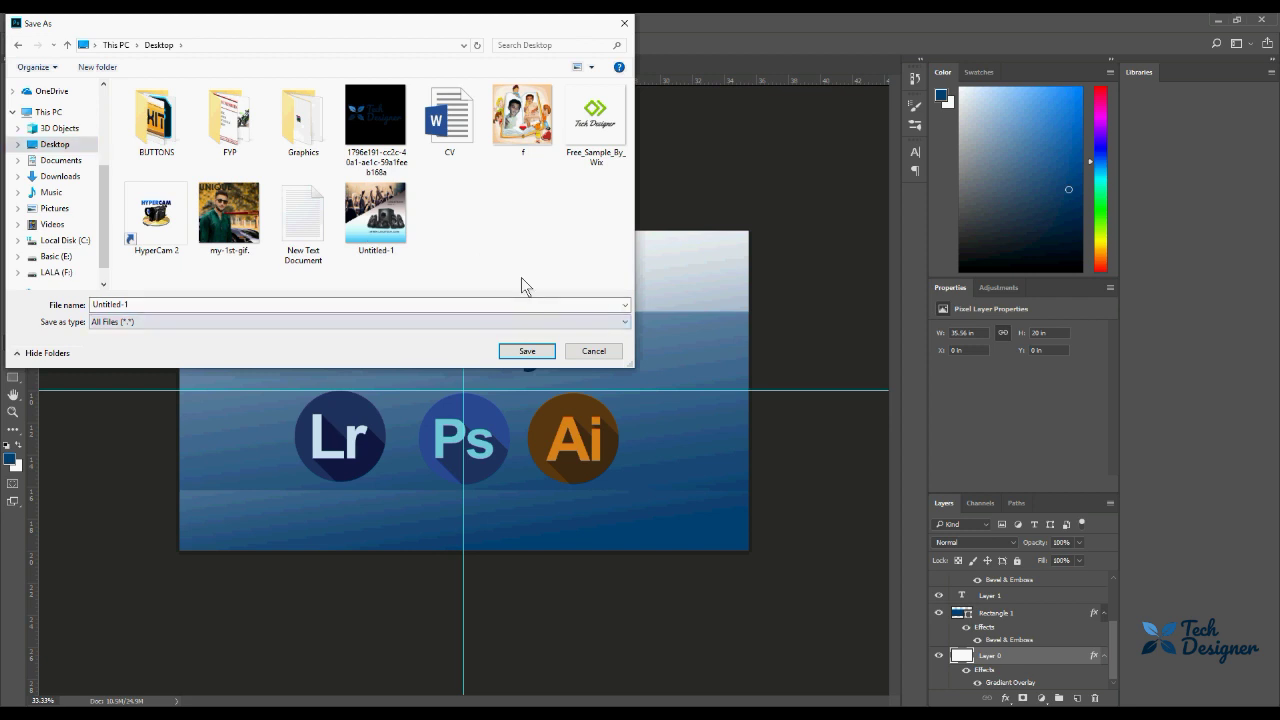
left_click(520, 353)
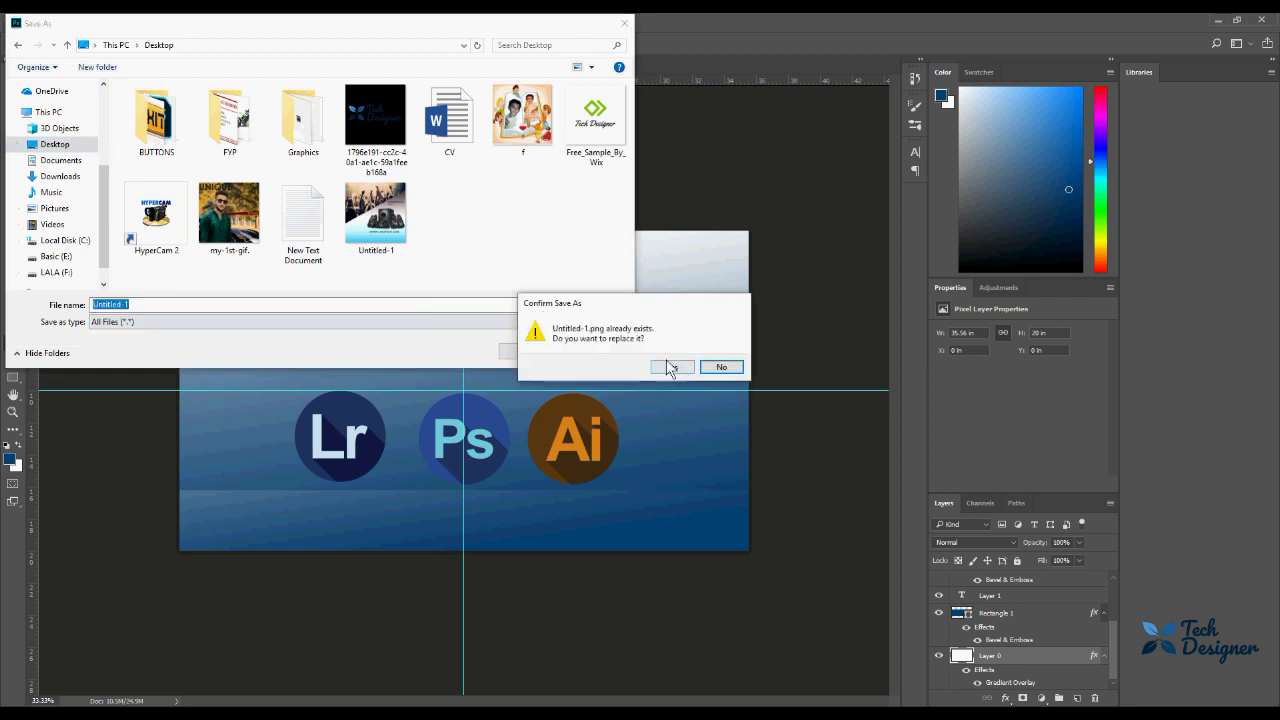